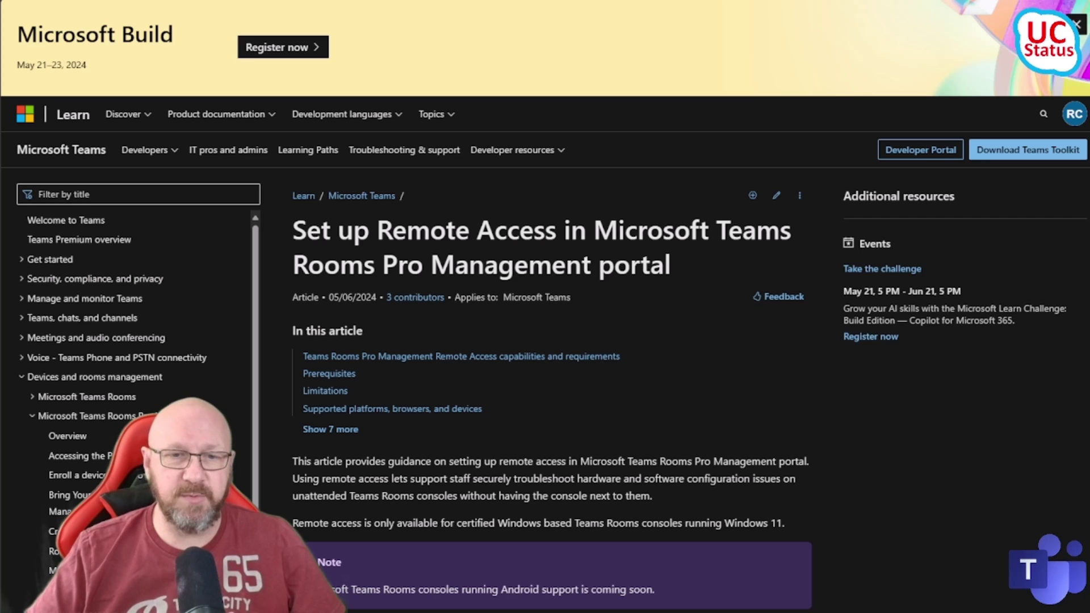
- Scroll to the Remote Access requirements and highlight the tenant opt-in and custom role permission phrases
{"action": "scroll", "coordinate": [545, 306], "scroll_direction": "down", "scroll_amount": 9}
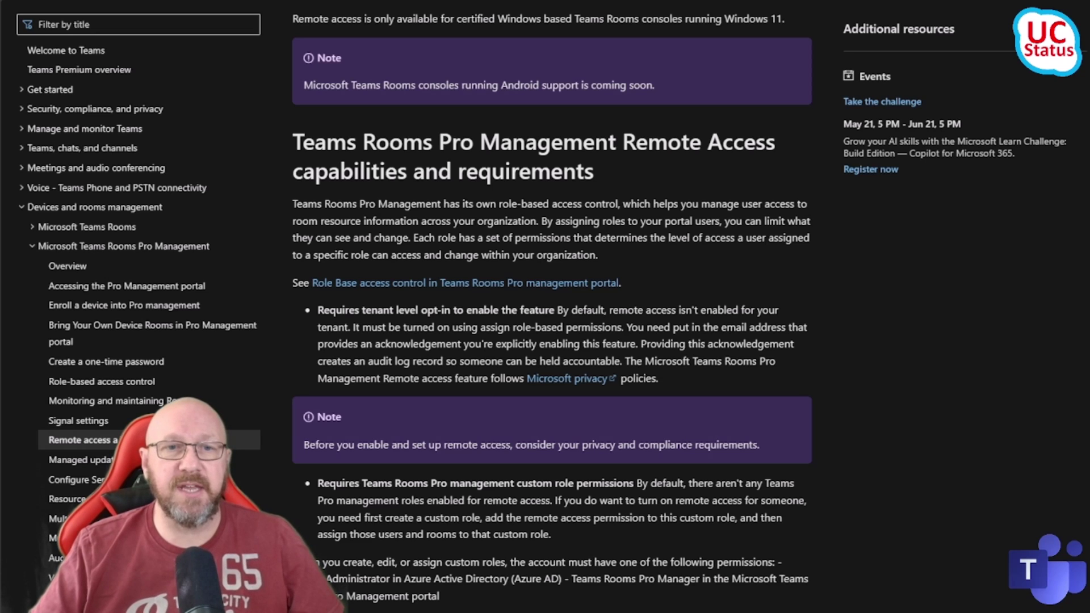
{"action": "left_click_drag", "start_coordinate": [317, 310], "coordinate": [558, 311]}
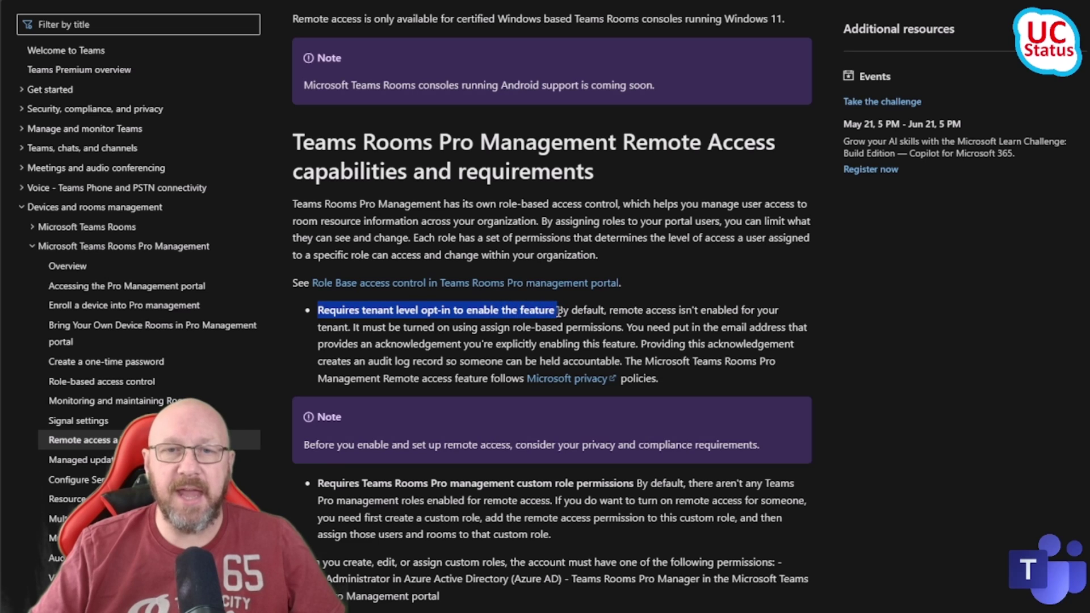
{"action": "left_click", "coordinate": [321, 483]}
{"action": "left_click_drag", "start_coordinate": [320, 484], "coordinate": [635, 485]}
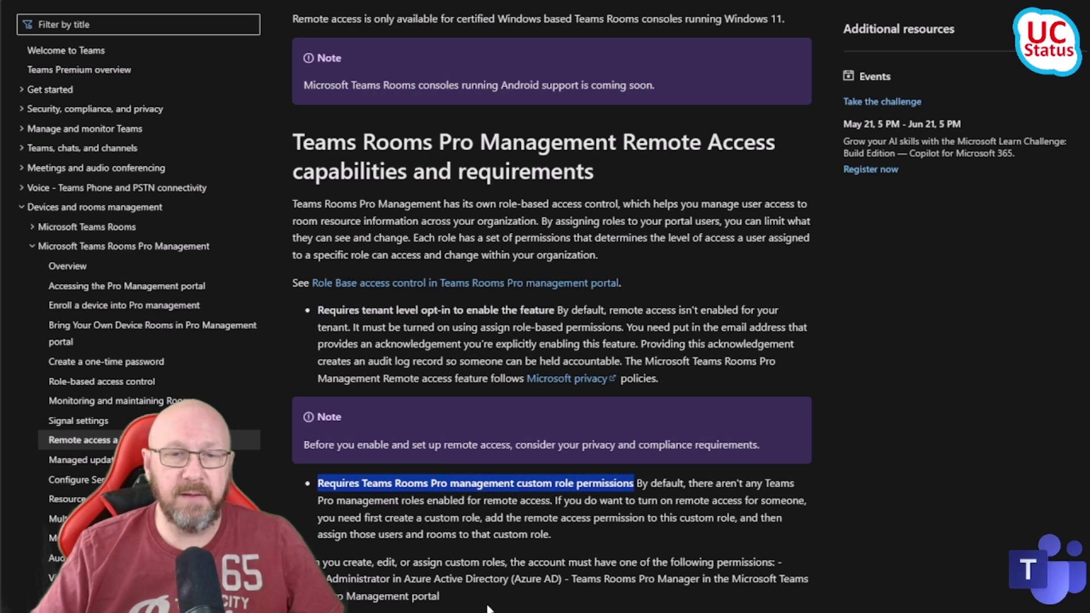
- Scroll past Prerequisites and Limitations to Supported platforms: Windows 11 and Microsoft Edge browser
{"action": "scroll", "coordinate": [487, 609], "scroll_direction": "down", "scroll_amount": 10}
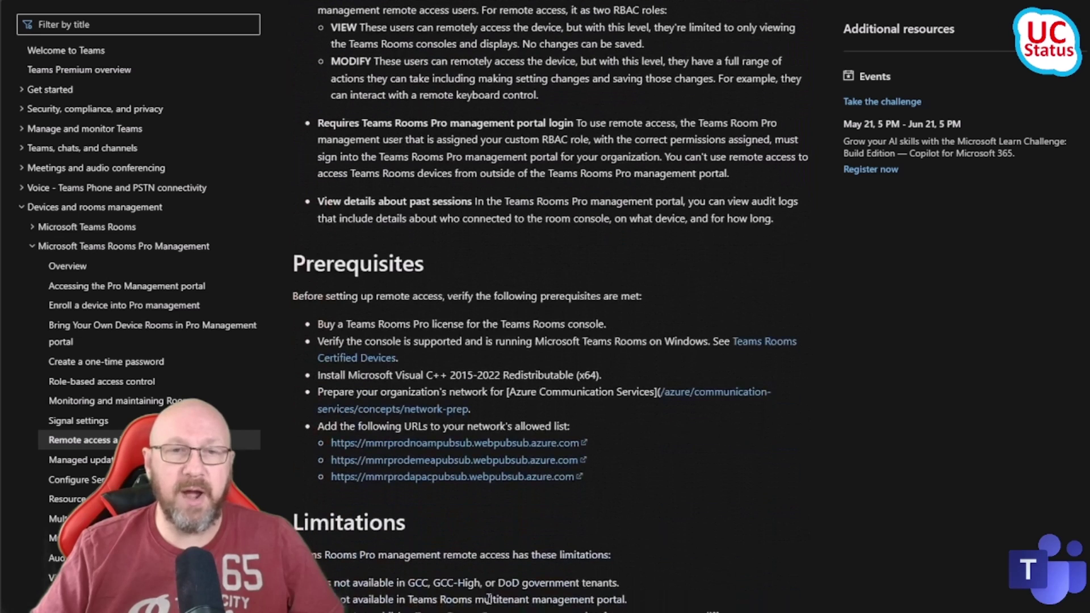
{"action": "scroll", "coordinate": [484, 596], "scroll_direction": "down", "scroll_amount": 3}
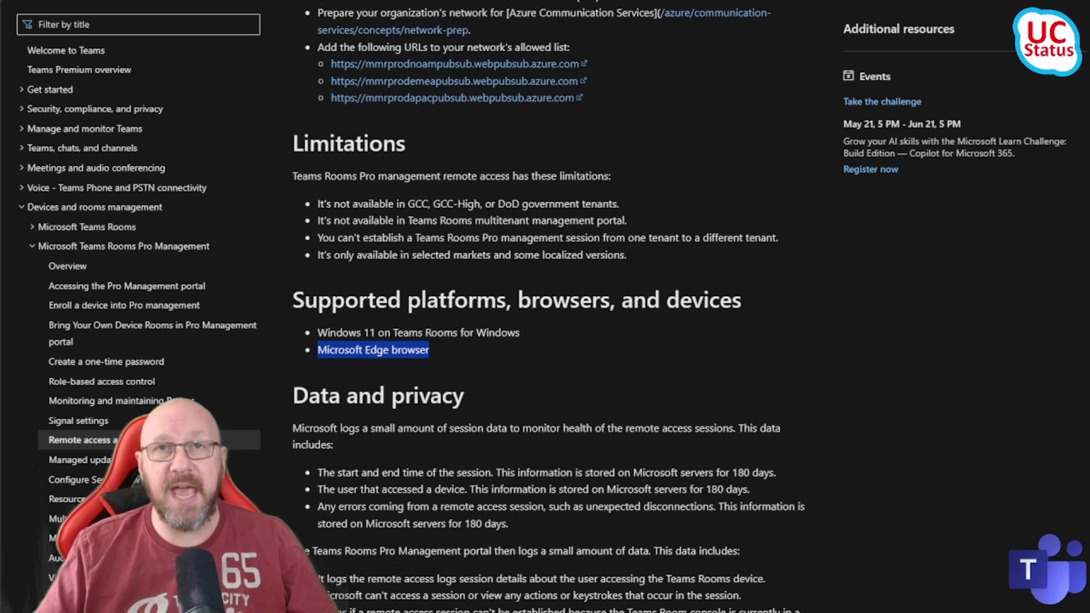
- Scroll through the article's Data and privacy section
{"action": "scroll", "coordinate": [551, 307], "scroll_direction": "down", "scroll_amount": 6}
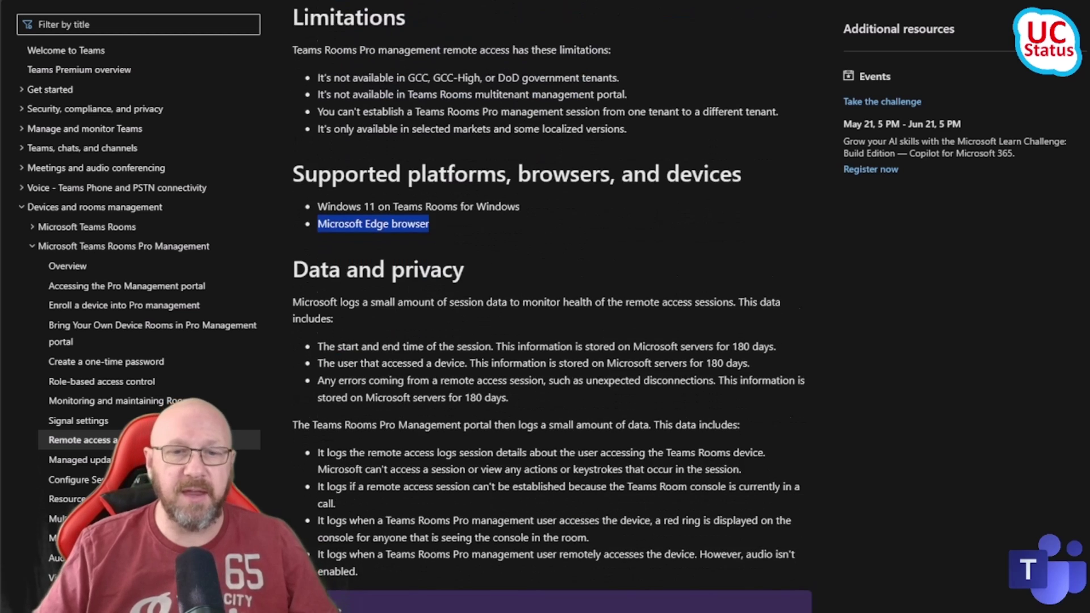
{"action": "scroll", "coordinate": [550, 310], "scroll_direction": "down", "scroll_amount": 6}
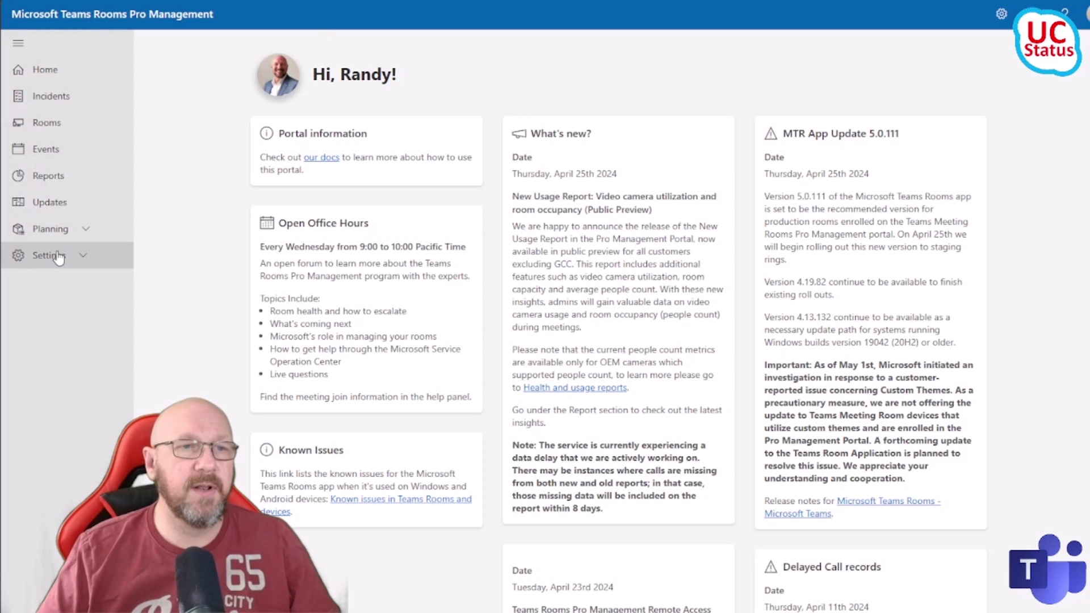
- Review the Remote Access acknowledgement contact in Settings > General, then highlight the Learn step about Roles
{"action": "left_click", "coordinate": [61, 257]}
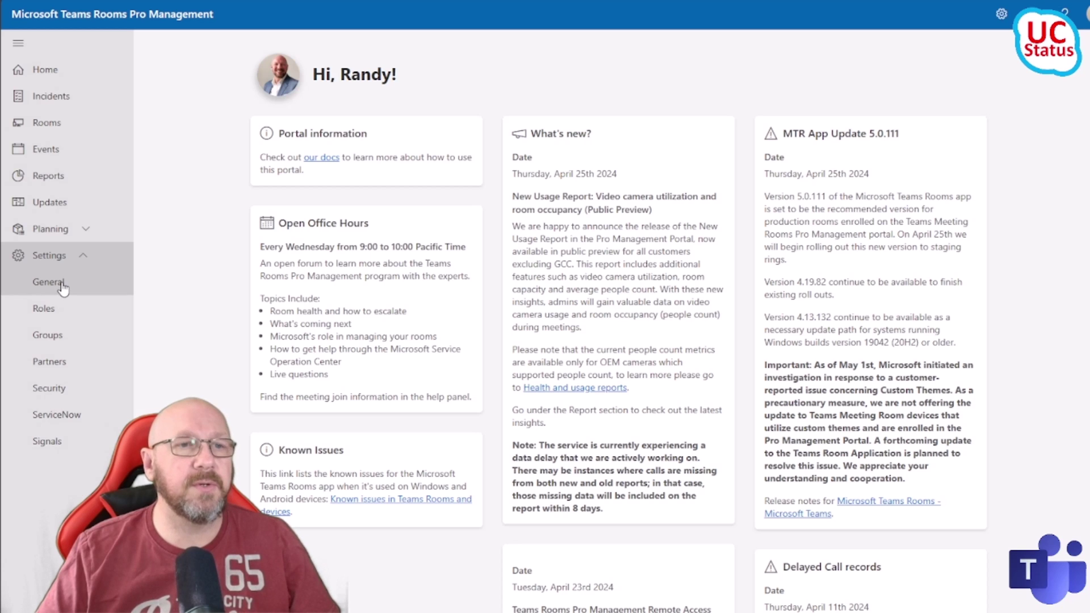
{"action": "left_click", "coordinate": [63, 283]}
{"action": "scroll", "coordinate": [579, 545], "scroll_direction": "down", "scroll_amount": 4}
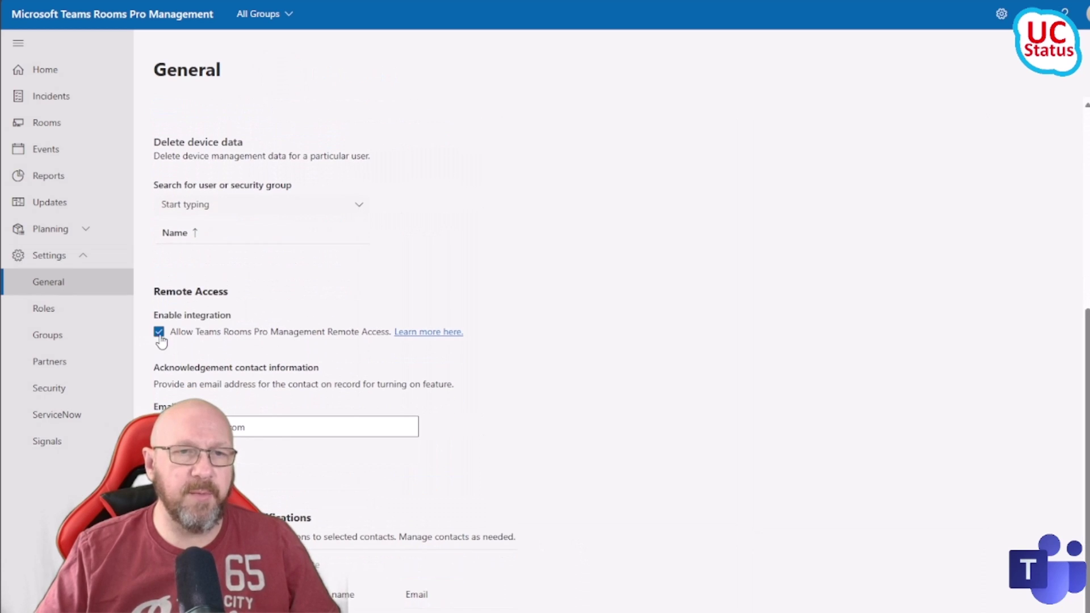
{"action": "triple_click", "coordinate": [185, 347]}
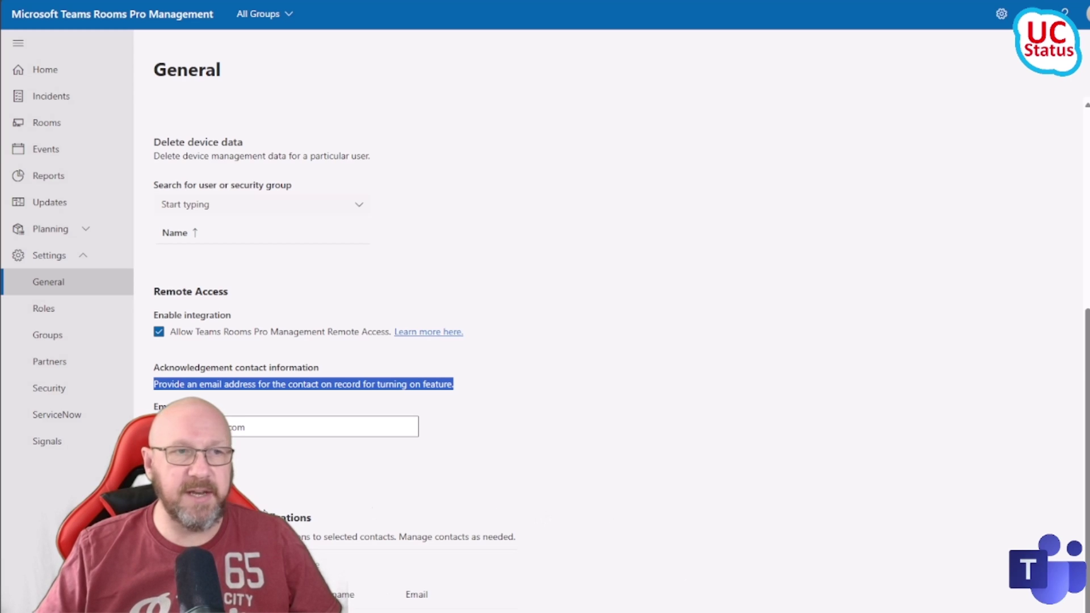
{"action": "scroll", "coordinate": [568, 313], "scroll_direction": "down", "scroll_amount": 2}
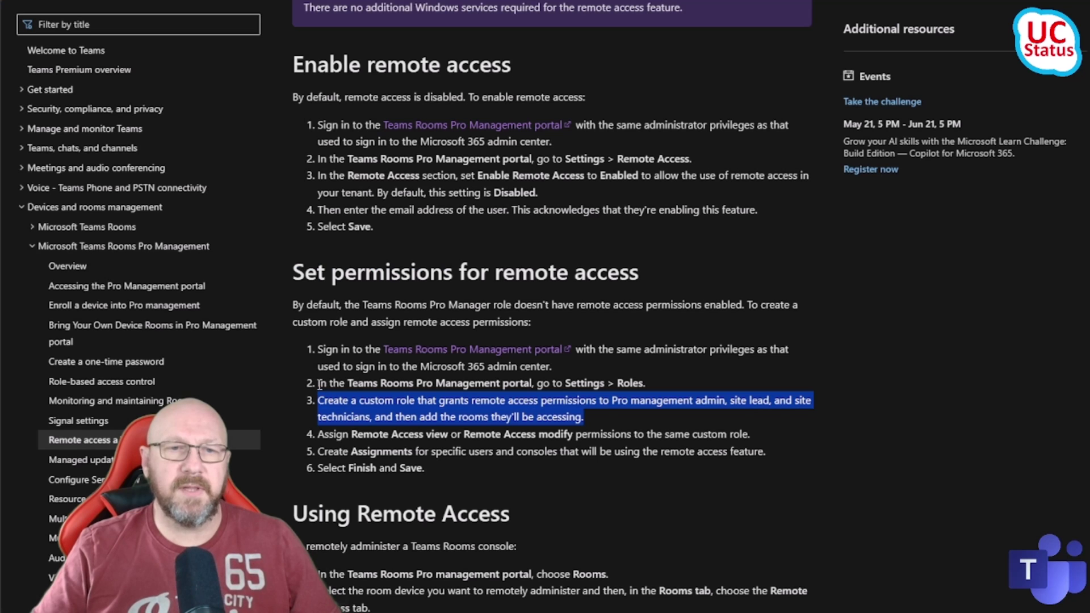
{"action": "left_click_drag", "start_coordinate": [316, 383], "coordinate": [643, 386]}
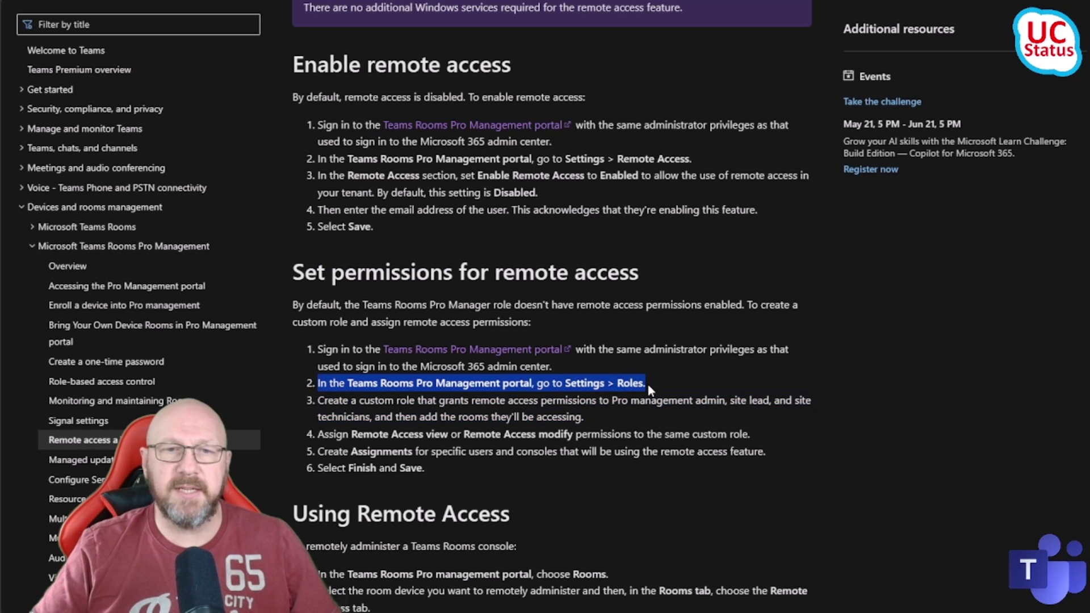
- Highlight the Learn steps for creating a custom role and assigning Remote Access permissions
{"action": "left_click_drag", "start_coordinate": [318, 401], "coordinate": [529, 403]}
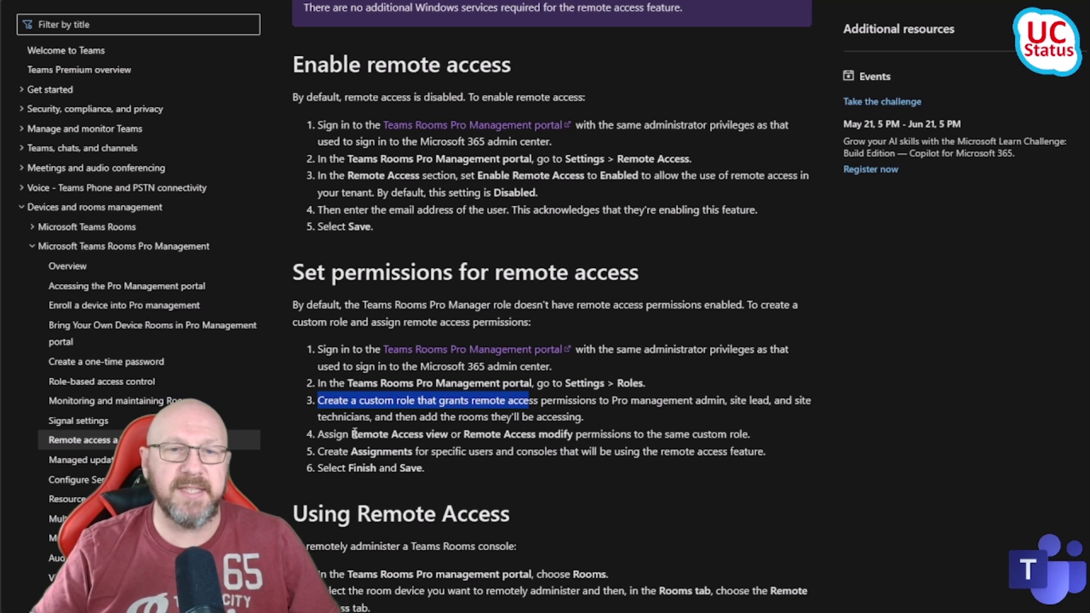
{"action": "left_click_drag", "start_coordinate": [351, 434], "coordinate": [572, 438]}
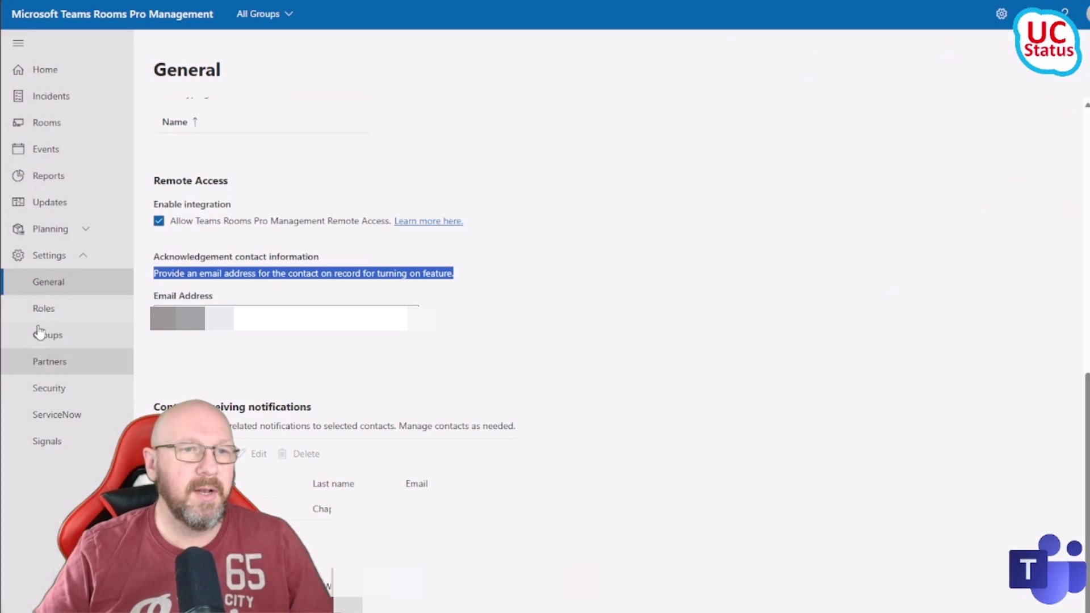
- Start a new role named PMP Remote, reusing the name as its description
{"action": "left_click", "coordinate": [45, 309]}
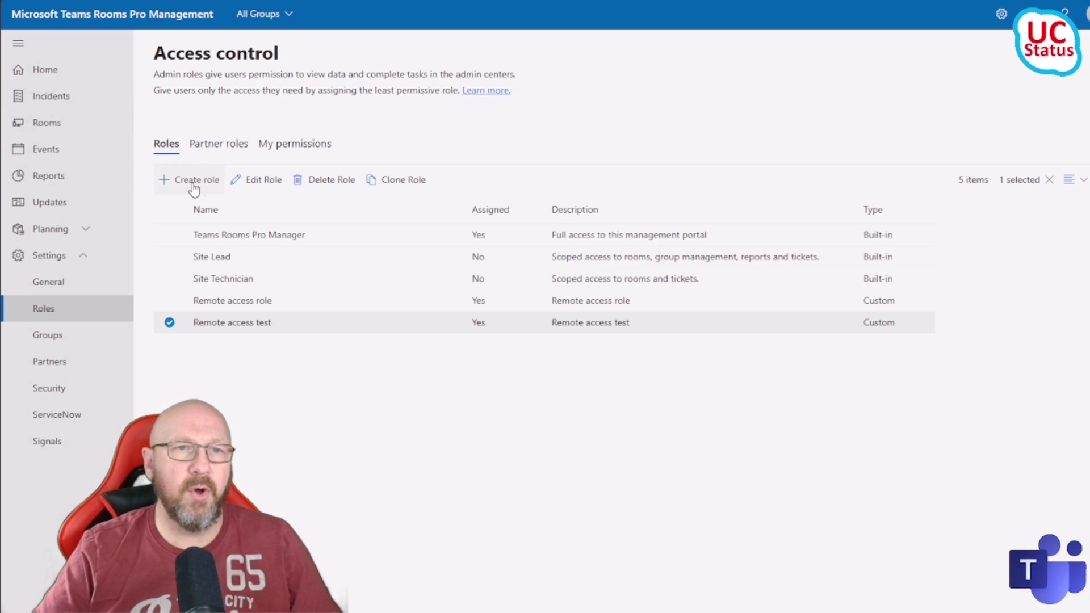
{"action": "left_click", "coordinate": [193, 182]}
{"action": "type", "text": "PMP Remote"}
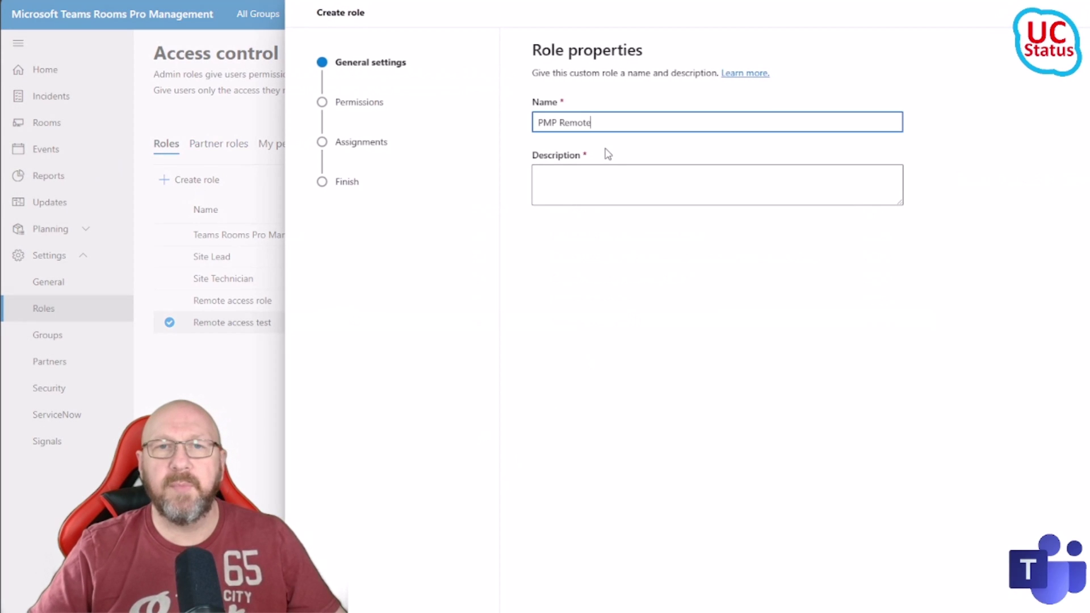
{"action": "left_click_drag", "start_coordinate": [606, 121], "coordinate": [509, 138]}
{"action": "key", "text": "ctrl+c"}
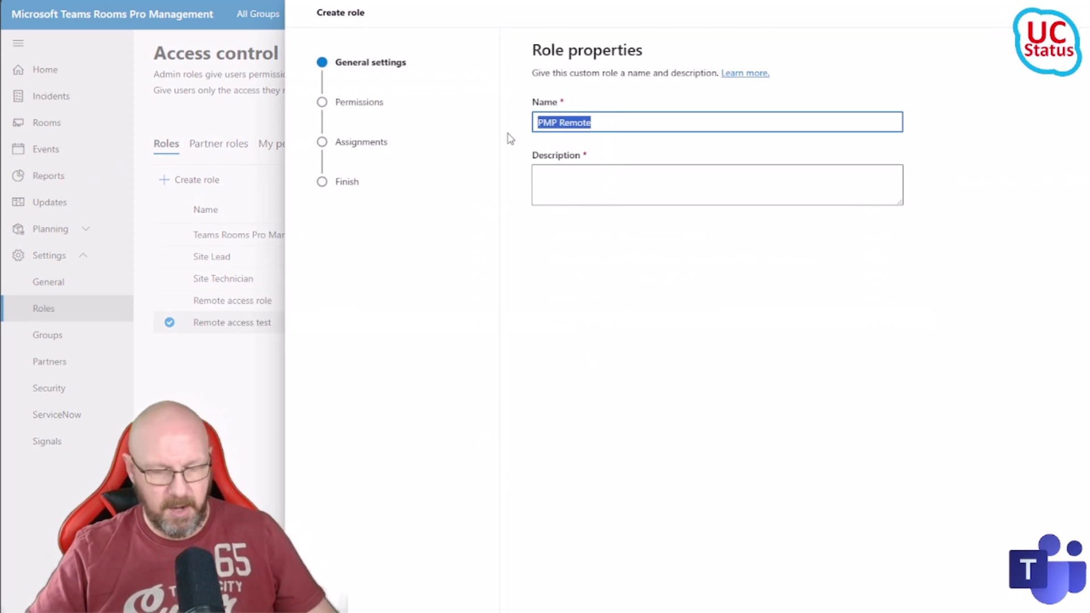
{"action": "key", "text": "Tab"}
{"action": "key", "text": "ctrl+v"}
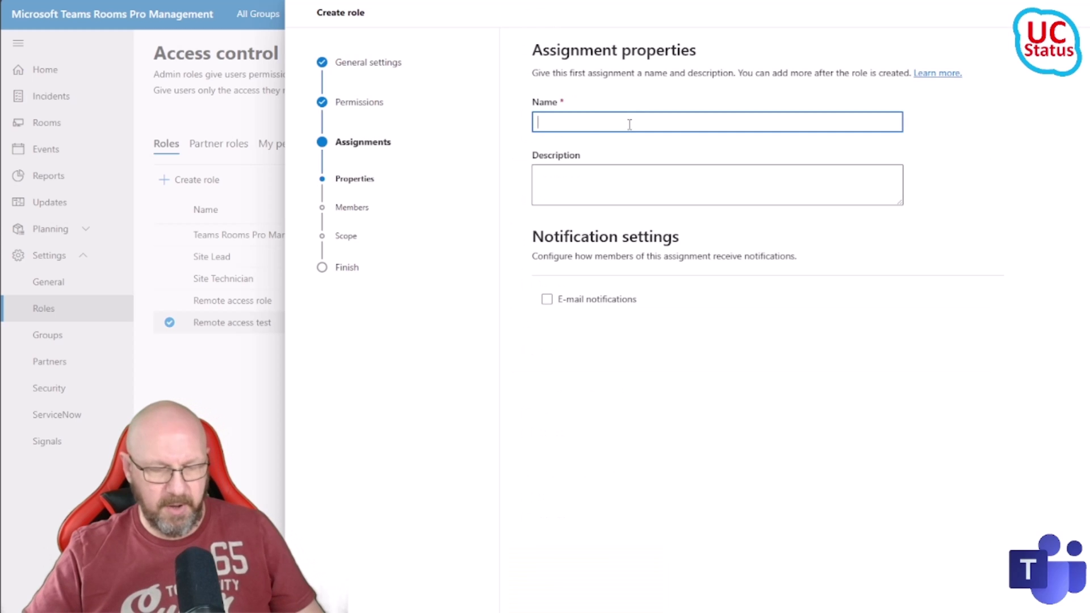
- Name the assignment PMP Remote with a matching description and enable e-mail notifications
{"action": "key", "text": "ctrl+v"}
{"action": "key", "text": "Tab"}
{"action": "key", "text": "ctrl+v"}
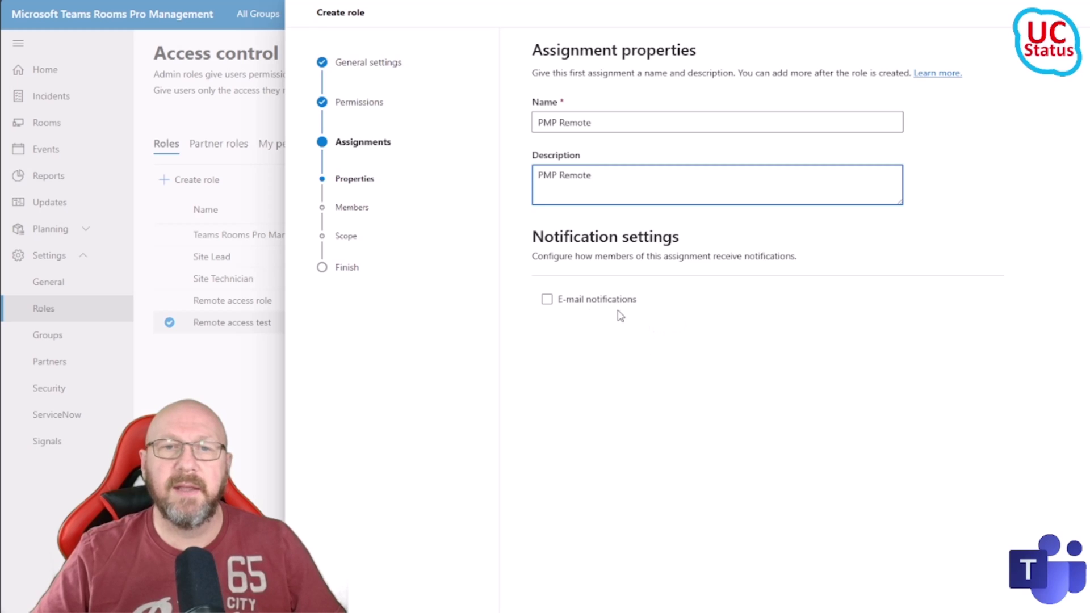
{"action": "left_click", "coordinate": [575, 304]}
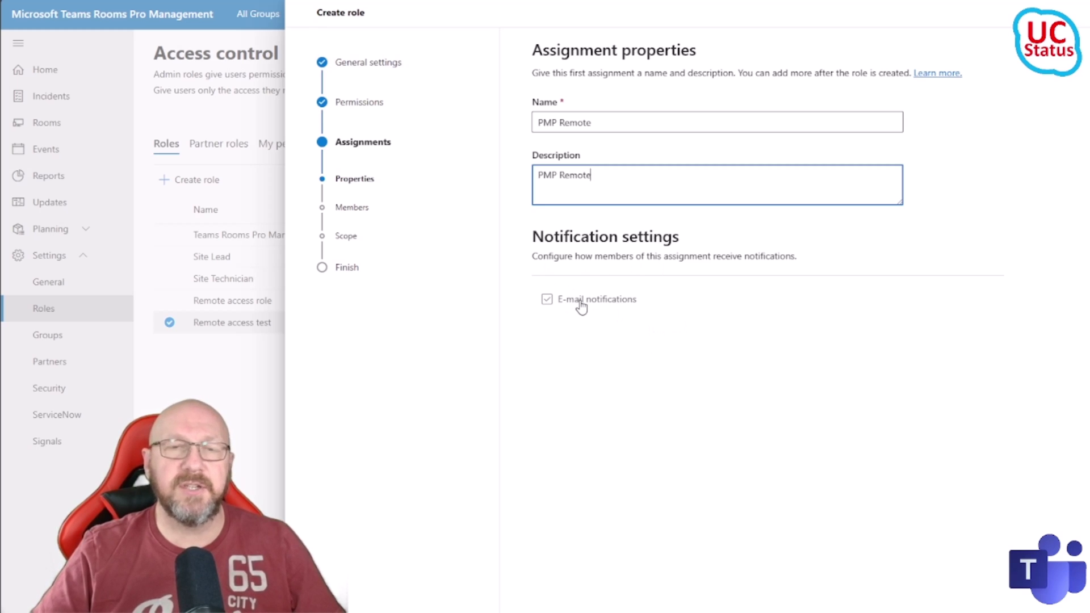
{"action": "left_click", "coordinate": [581, 307]}
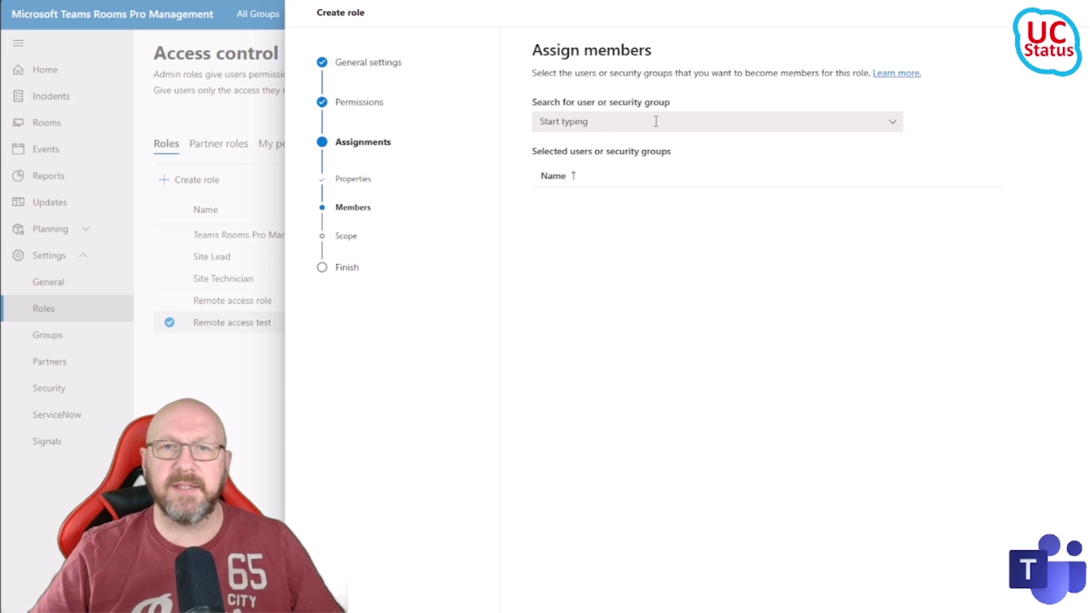
- Search for the user and add them as a member of the role
{"action": "left_click", "coordinate": [655, 121]}
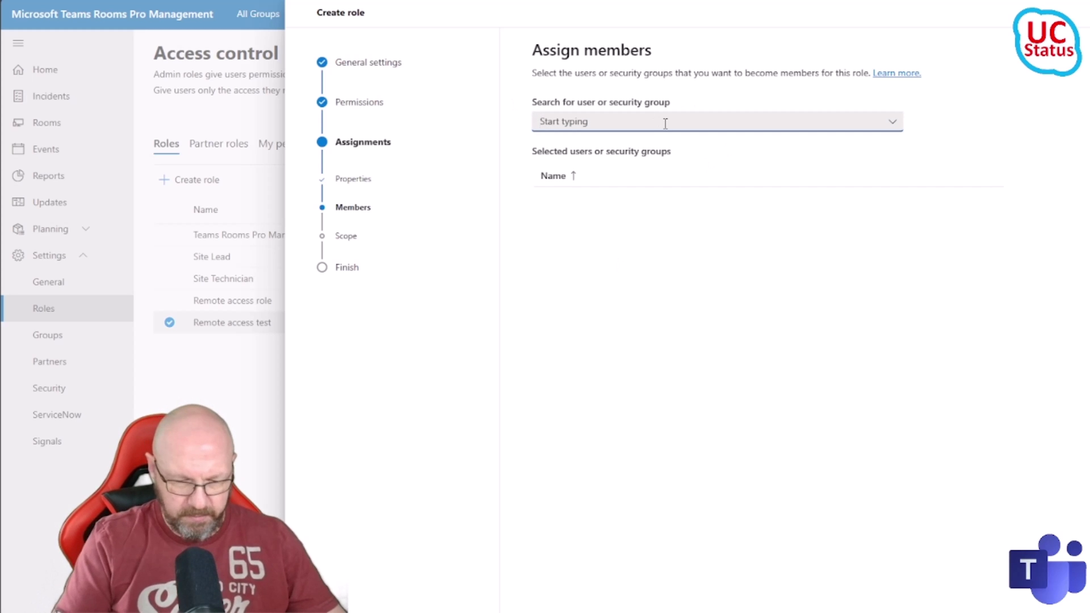
{"action": "type", "text": "yoda"}
{"action": "left_click", "coordinate": [624, 172]}
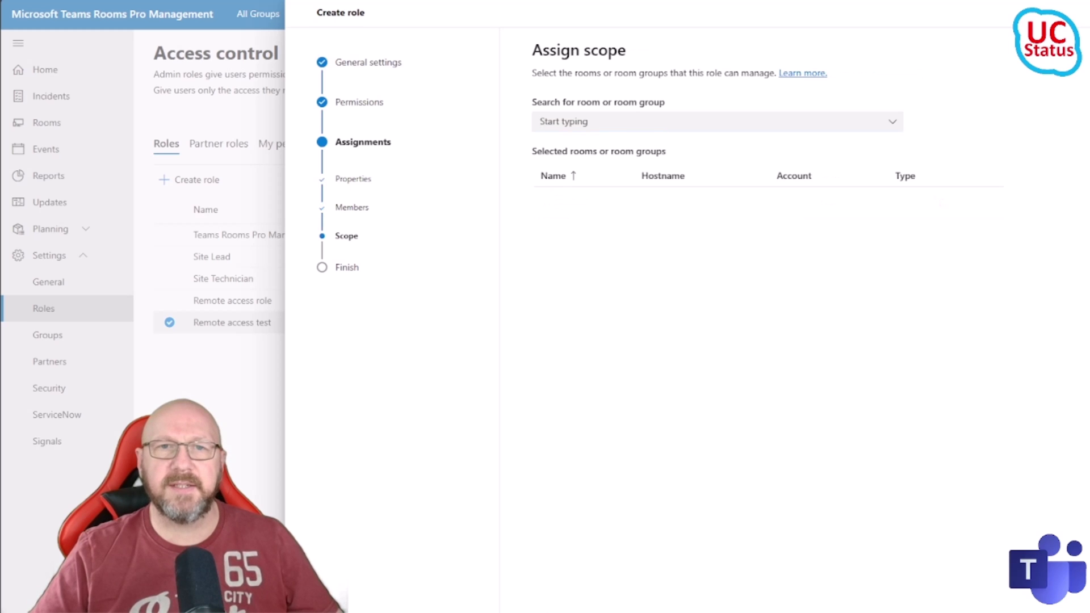
- Scope the role to the MTRoW room group
{"action": "left_click", "coordinate": [605, 122]}
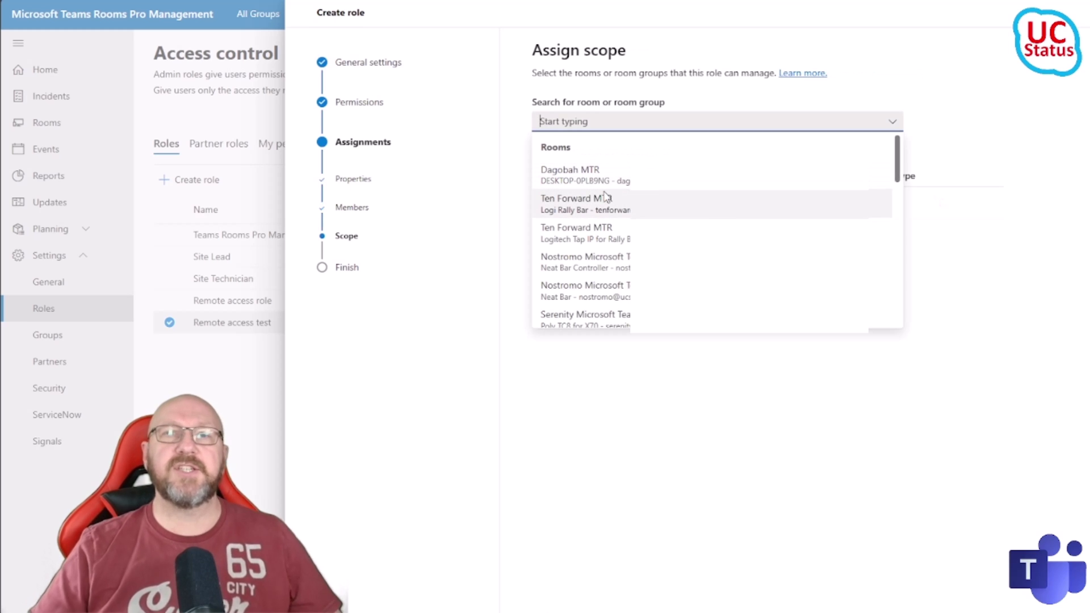
{"action": "scroll", "coordinate": [613, 205], "scroll_direction": "down", "scroll_amount": 5}
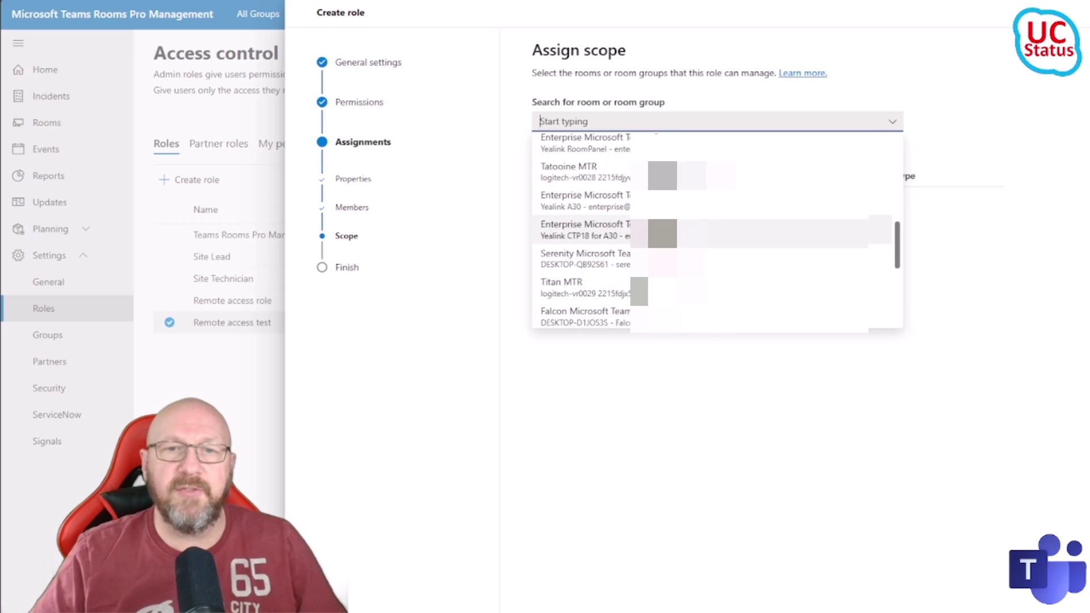
{"action": "scroll", "coordinate": [626, 219], "scroll_direction": "down", "scroll_amount": 5}
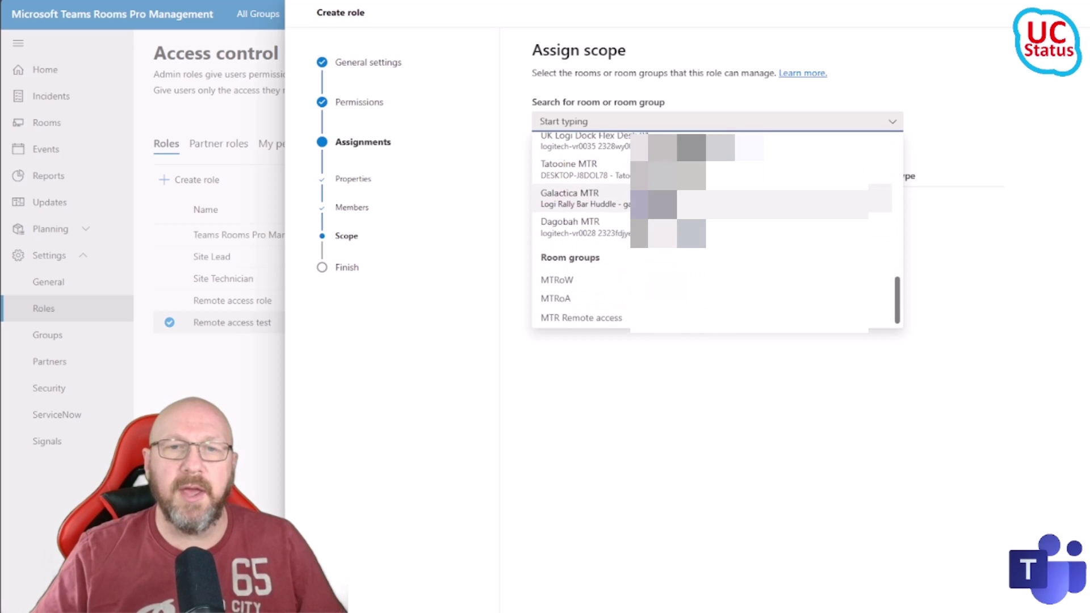
{"action": "scroll", "coordinate": [626, 227], "scroll_direction": "up", "scroll_amount": 10}
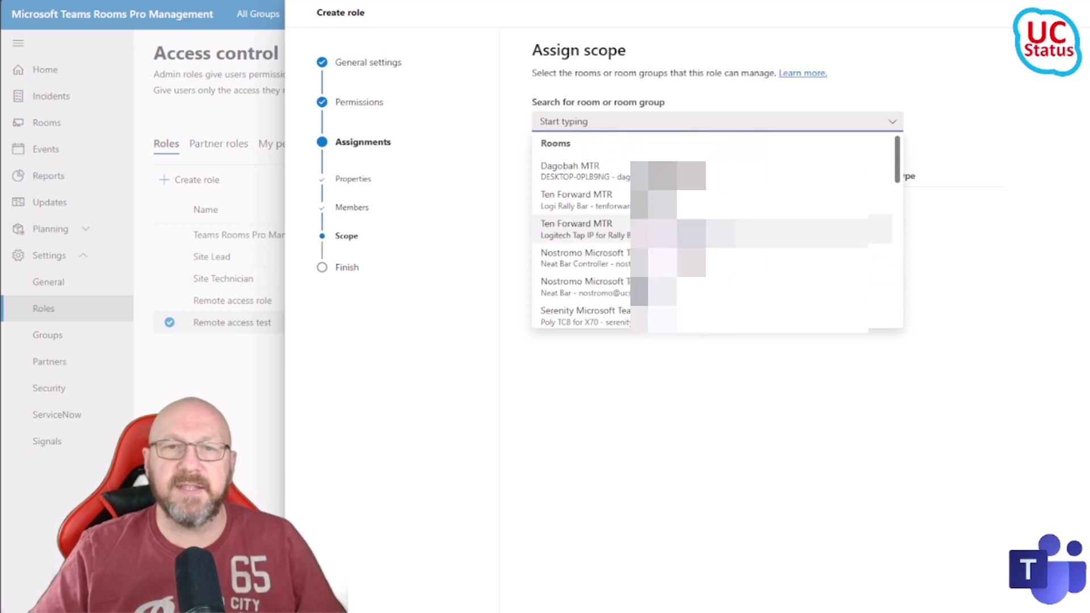
{"action": "scroll", "coordinate": [626, 227], "scroll_direction": "down", "scroll_amount": 2}
{"action": "scroll", "coordinate": [585, 255], "scroll_direction": "up", "scroll_amount": 3}
{"action": "scroll", "coordinate": [585, 278], "scroll_direction": "down", "scroll_amount": 8}
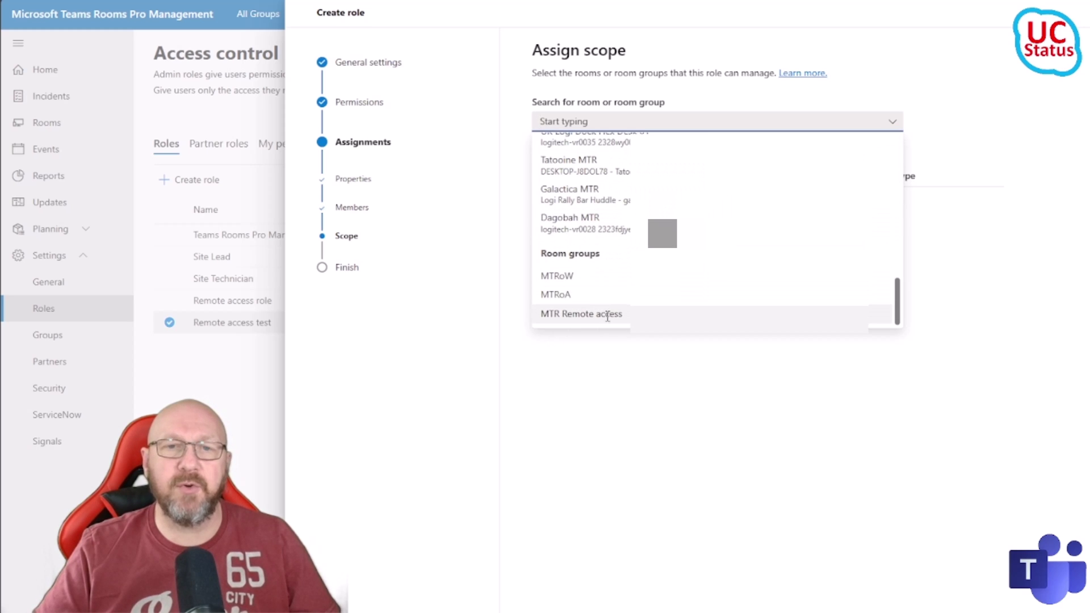
{"action": "left_click", "coordinate": [594, 280]}
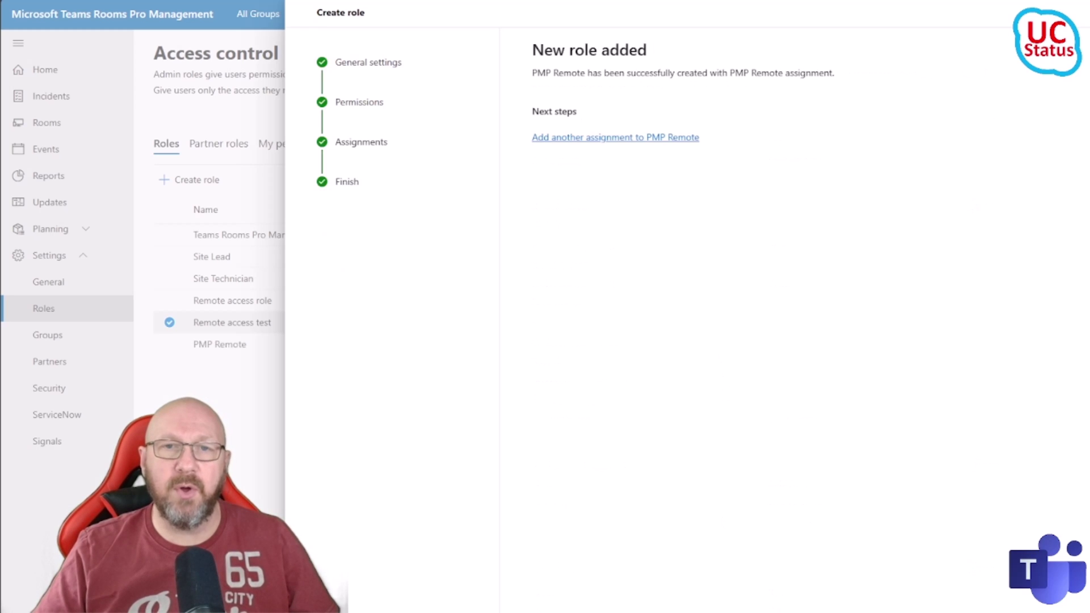
- Dismiss the 'New role added' panel to return to the Access control roles list
{"action": "key", "text": "Escape"}
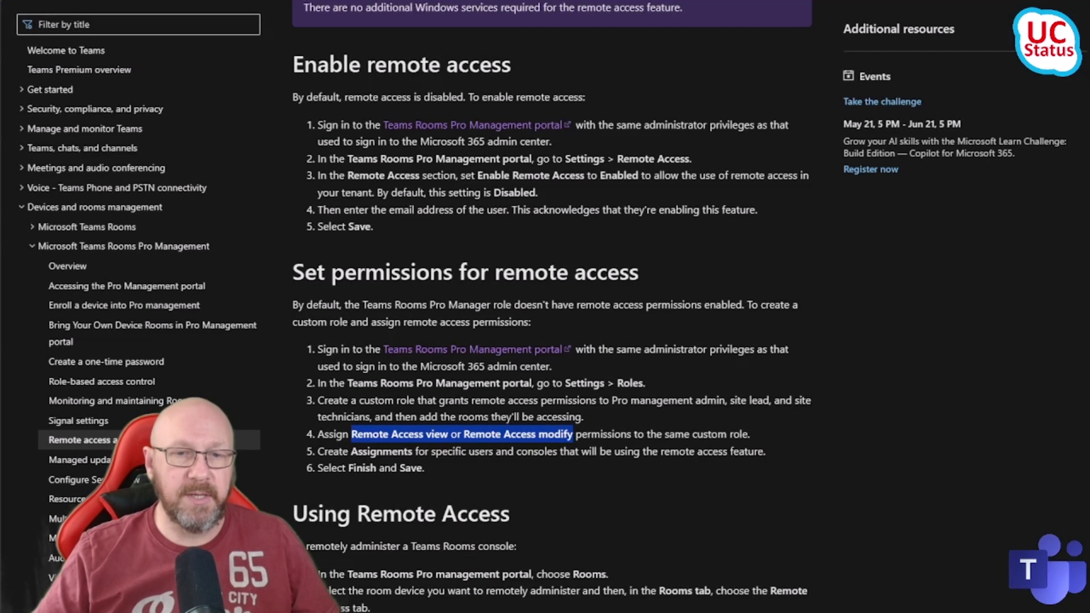
- Scroll through the Using Remote Access steps and the remote session commands table
{"action": "scroll", "coordinate": [538, 598], "scroll_direction": "down", "scroll_amount": 4}
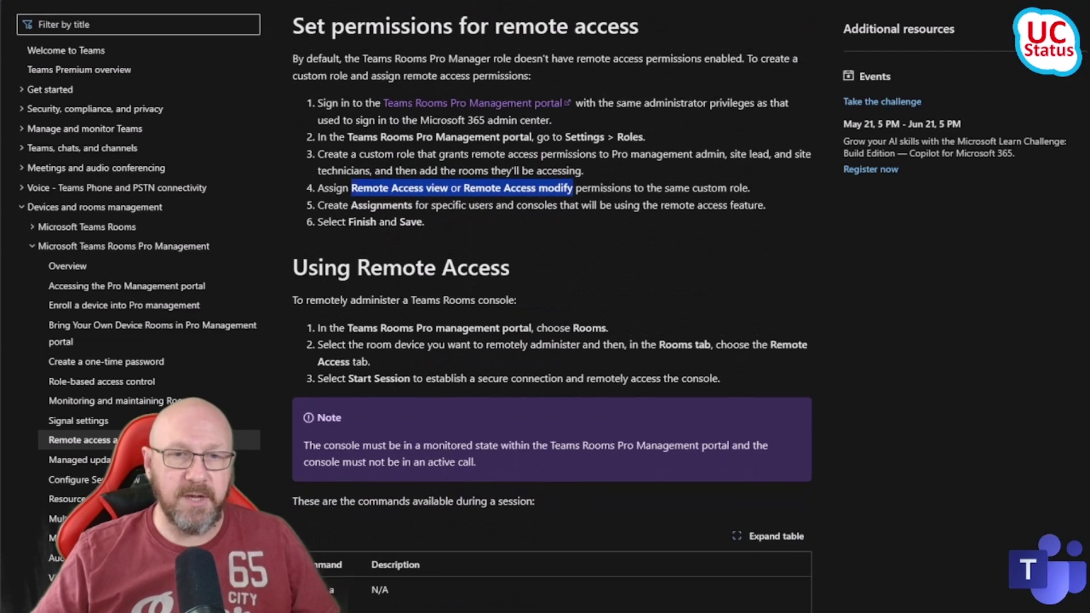
{"action": "scroll", "coordinate": [536, 595], "scroll_direction": "down", "scroll_amount": 2}
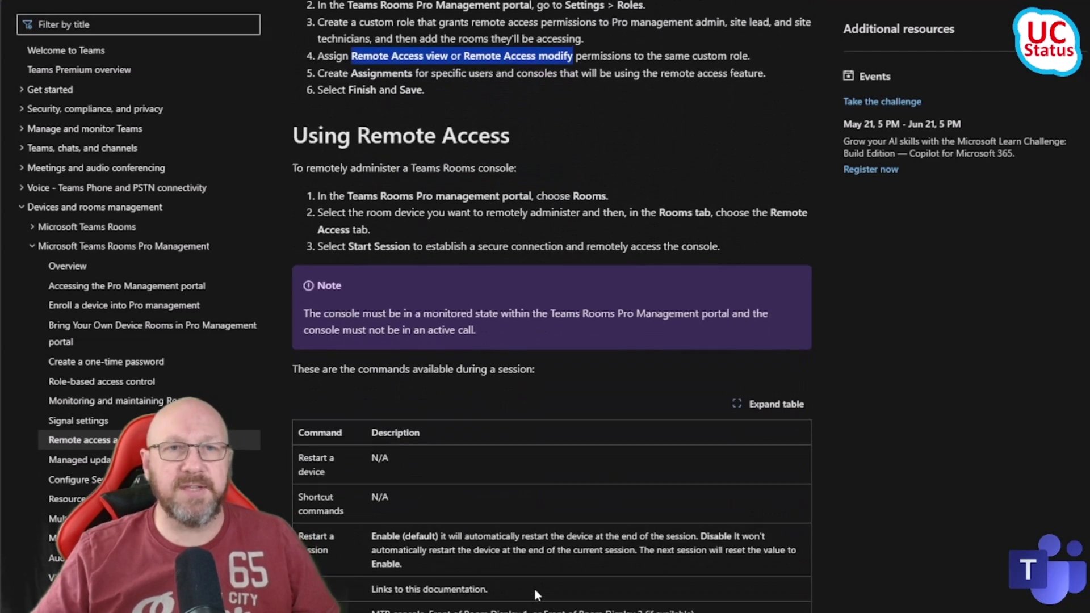
{"action": "scroll", "coordinate": [534, 588], "scroll_direction": "down", "scroll_amount": 2}
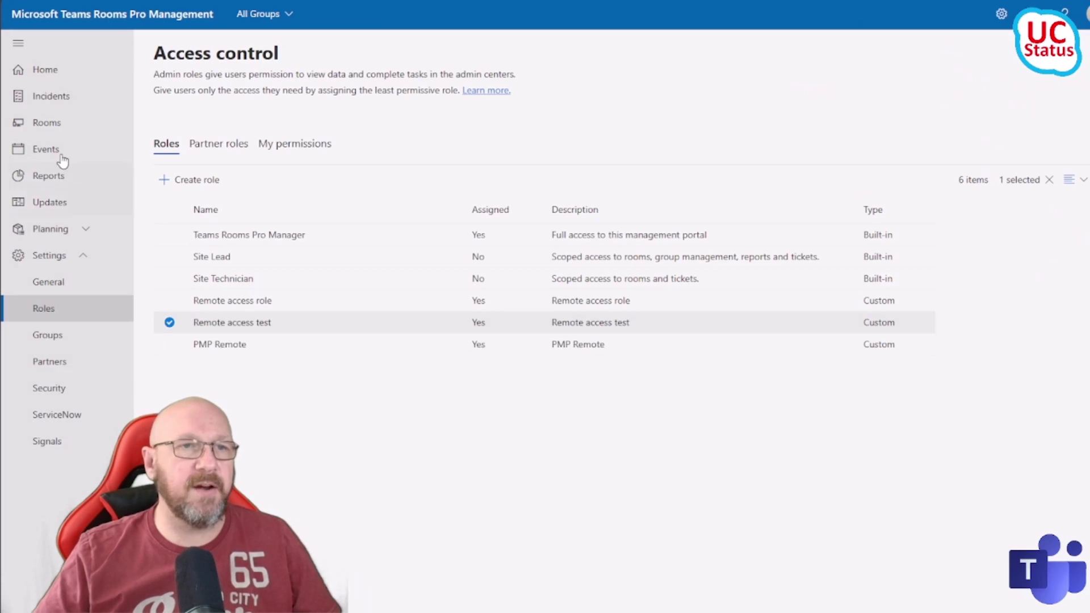
- Go to Rooms, select Dagobah MTR, and show its Remote Access tab
{"action": "left_click", "coordinate": [50, 126]}
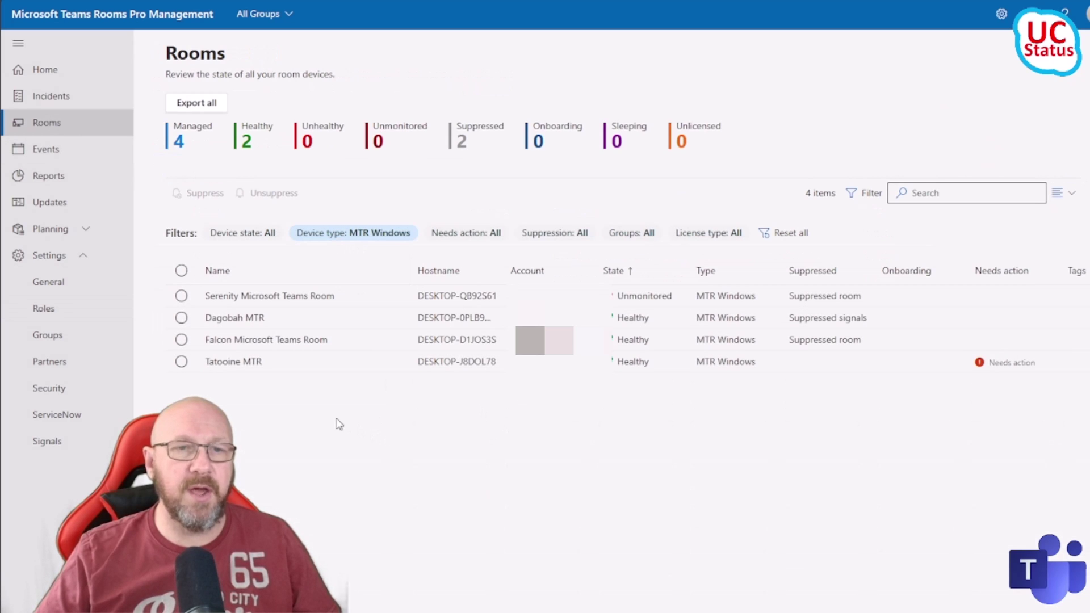
{"action": "left_click", "coordinate": [285, 321]}
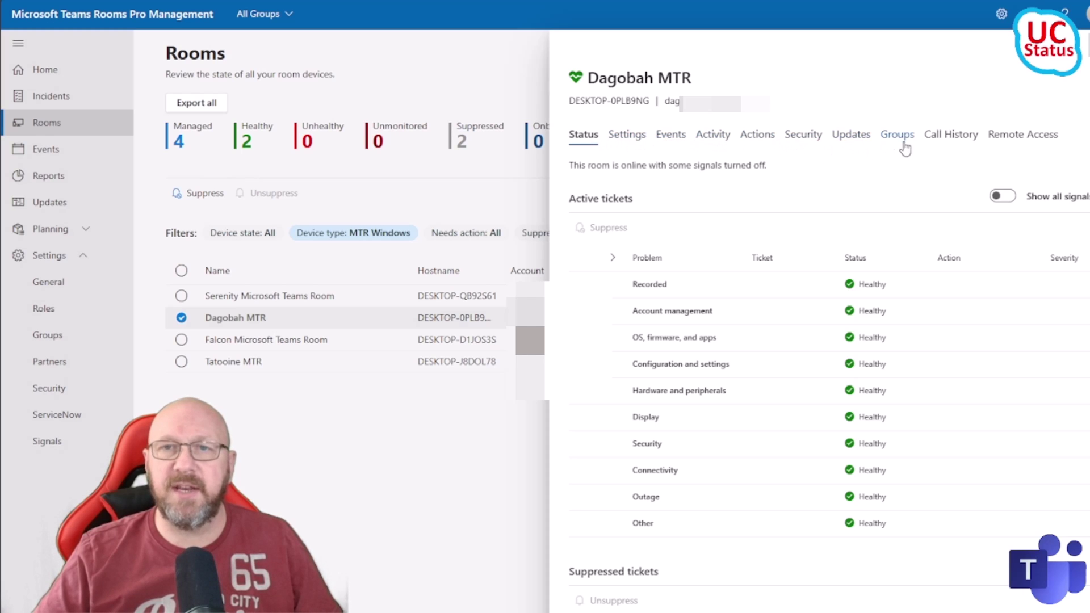
{"action": "left_click", "coordinate": [1044, 143]}
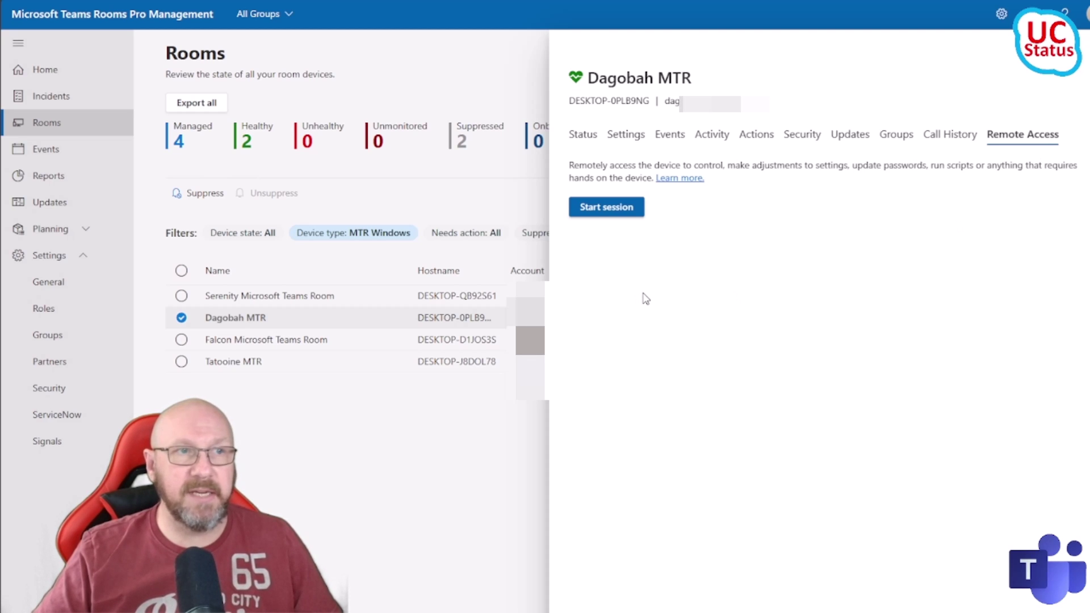
- Start the Dagobah MTR remote session, then check the Shortcut commands, Restart after session and display options
{"action": "left_click", "coordinate": [595, 211]}
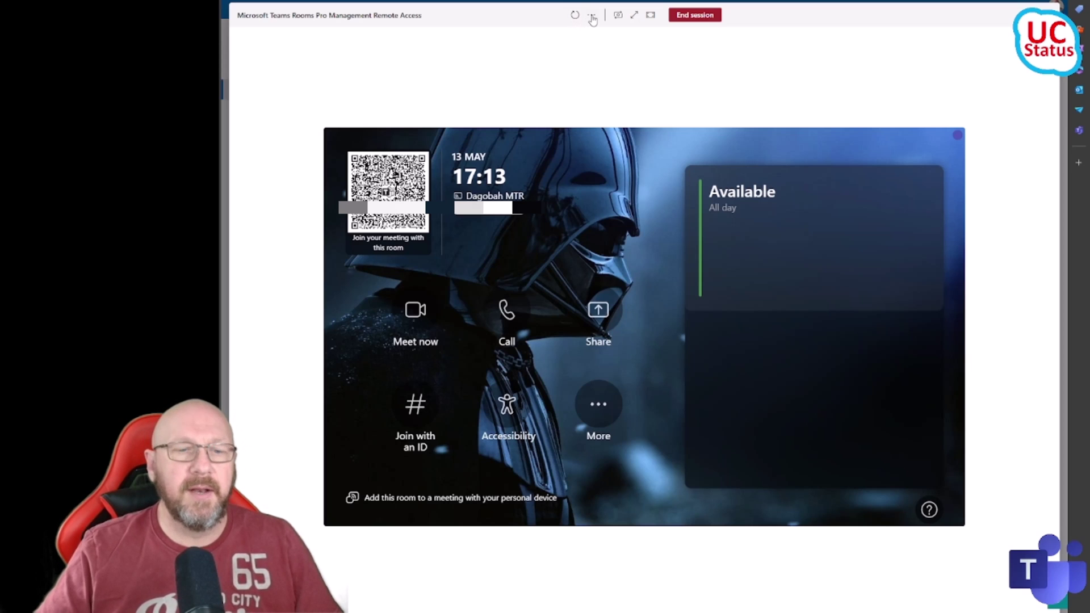
{"action": "left_click", "coordinate": [592, 19]}
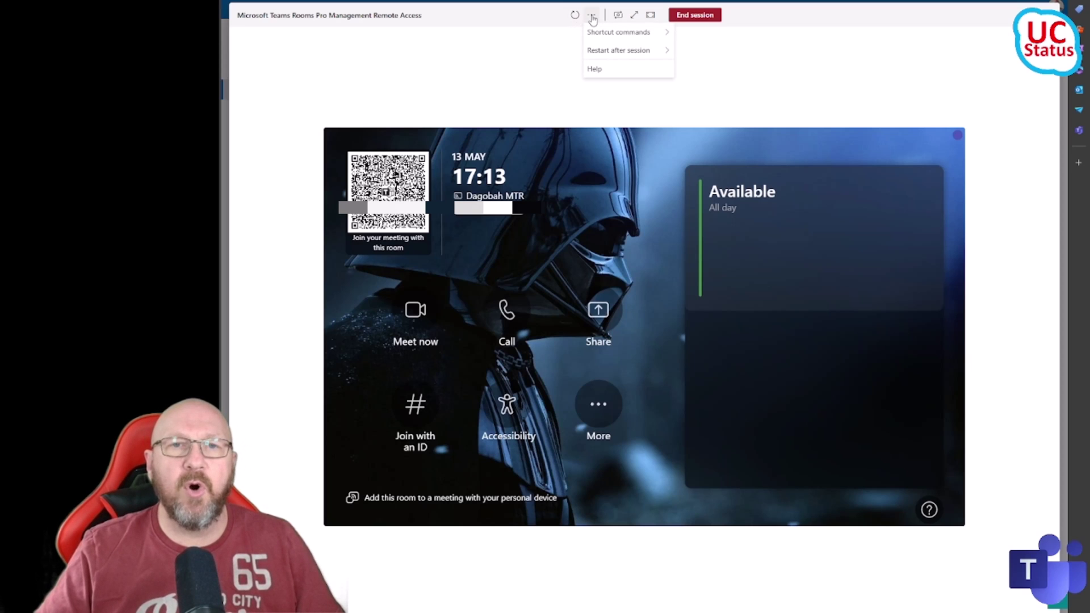
{"action": "mouse_move", "coordinate": [602, 39]}
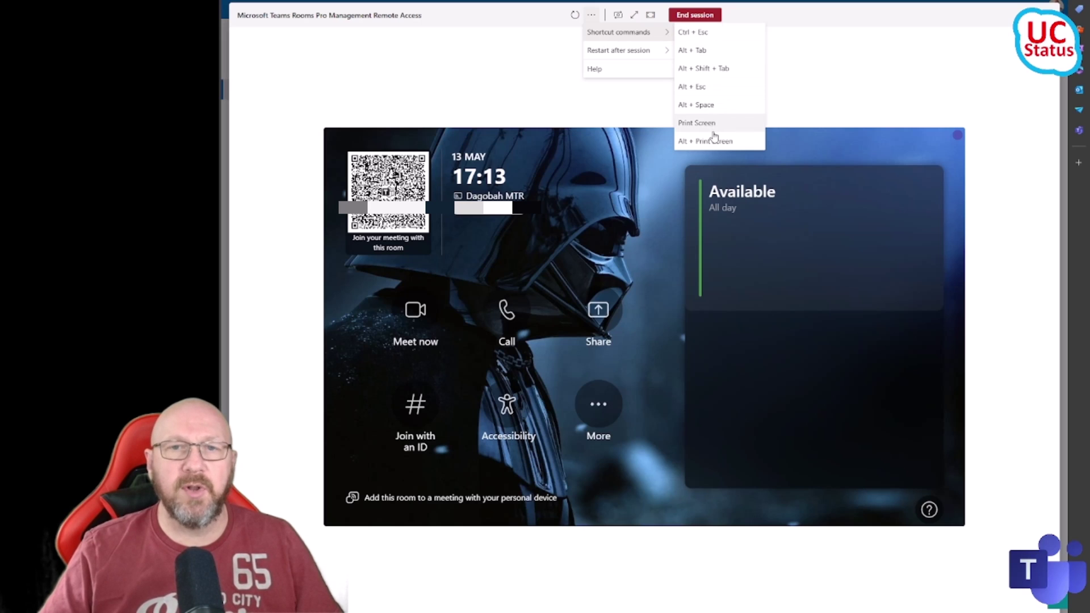
{"action": "mouse_move", "coordinate": [628, 53]}
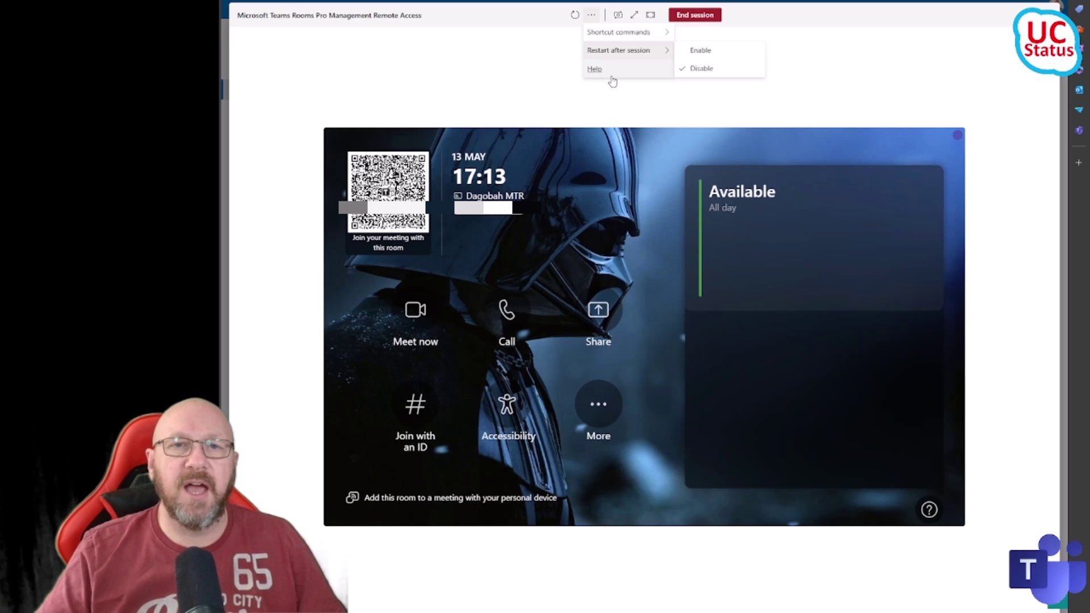
{"action": "left_click", "coordinate": [618, 17]}
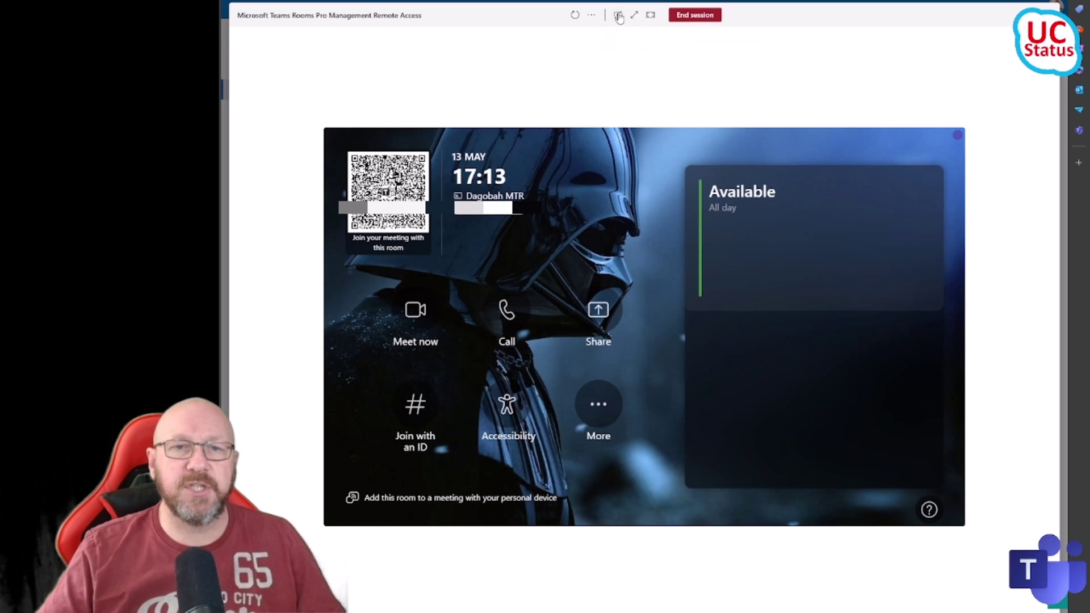
{"action": "left_click", "coordinate": [619, 17]}
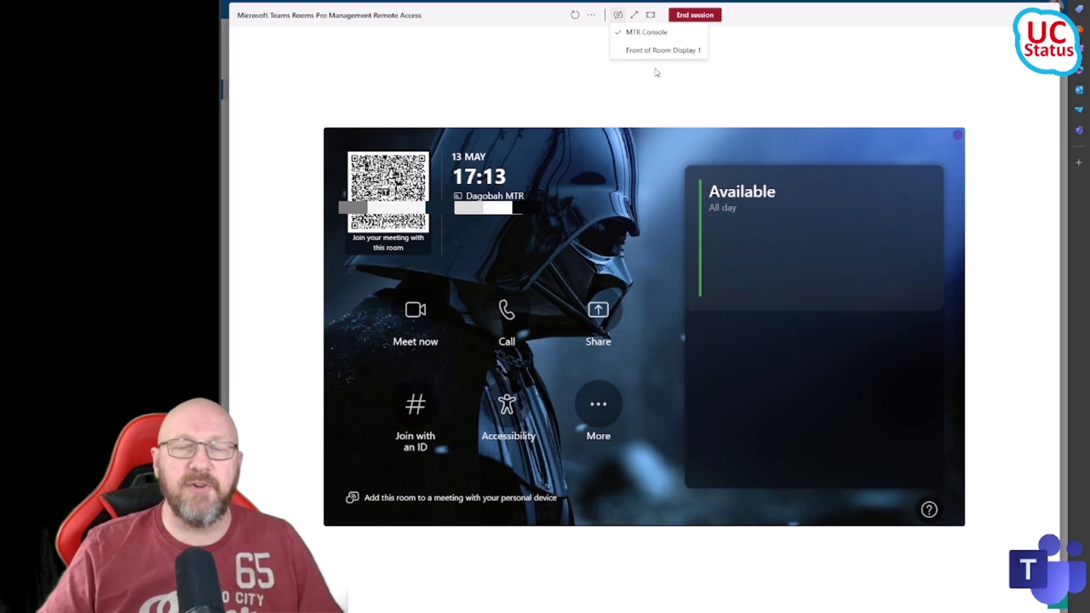
{"action": "left_click", "coordinate": [618, 14]}
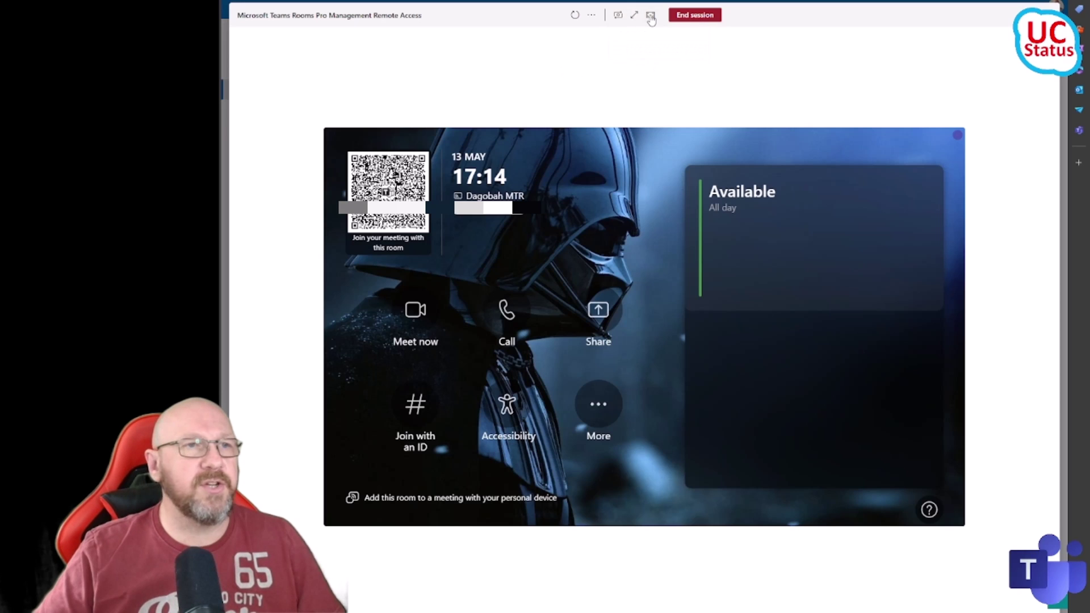
- Fit the remote console to the window and return it to the home screen via More and Back
{"action": "left_click", "coordinate": [650, 17]}
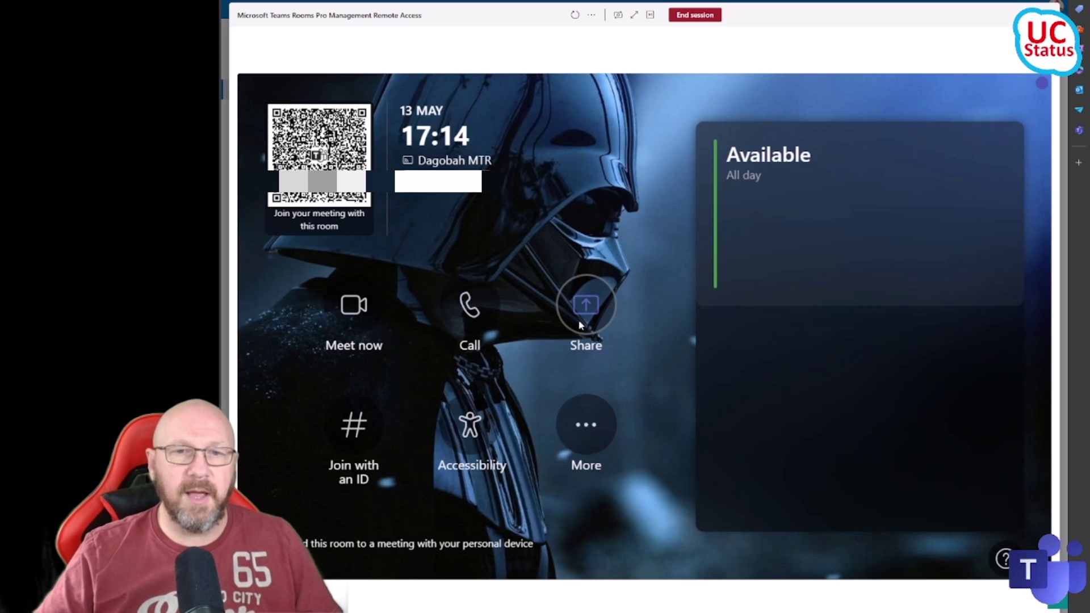
{"action": "left_click", "coordinate": [588, 438]}
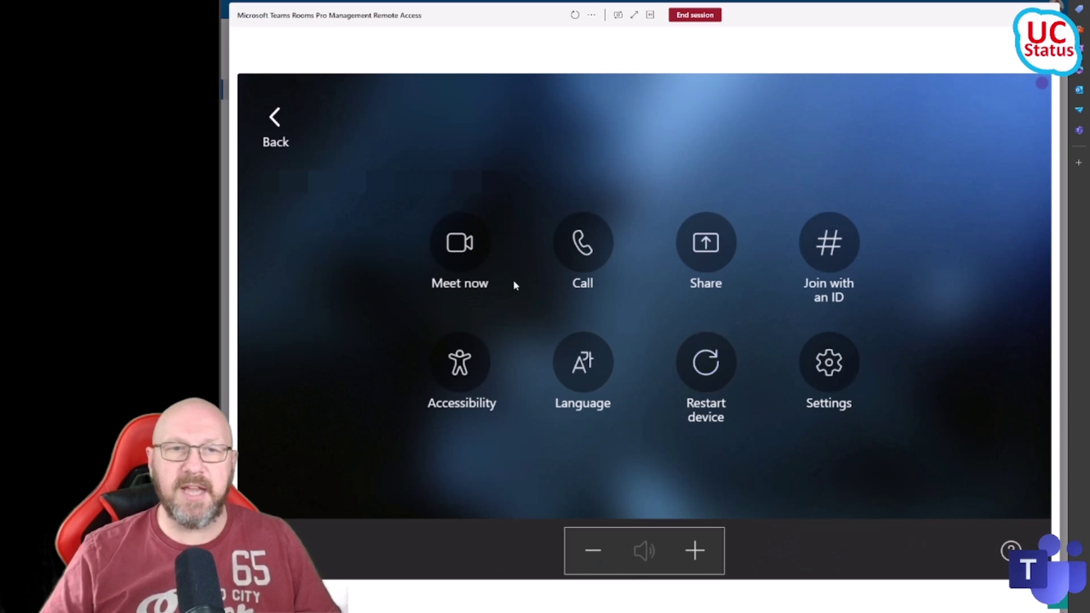
{"action": "left_click", "coordinate": [270, 126]}
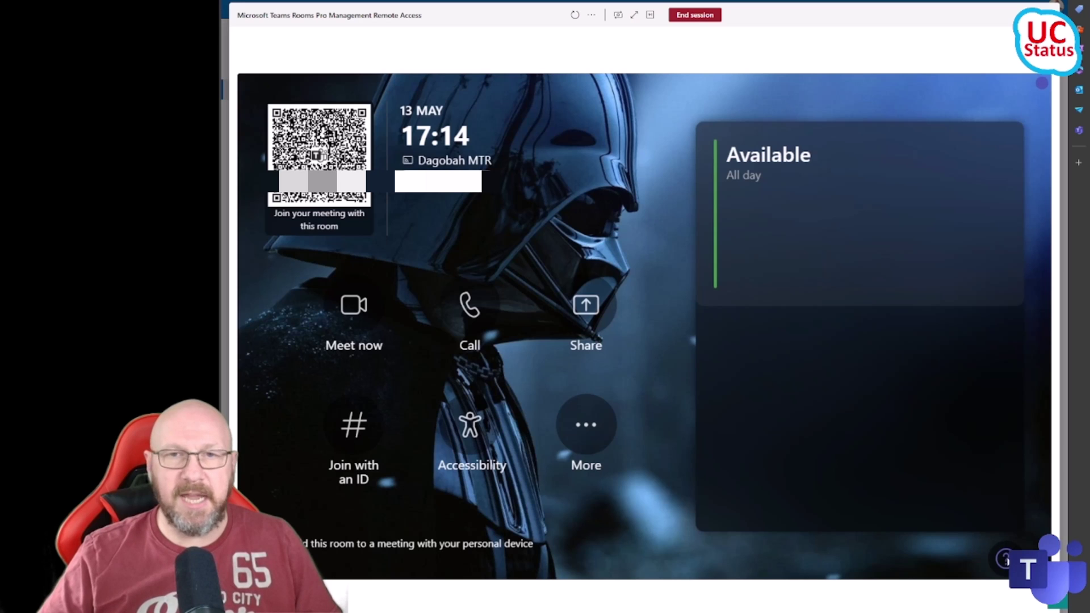
{"action": "left_click", "coordinate": [1005, 560]}
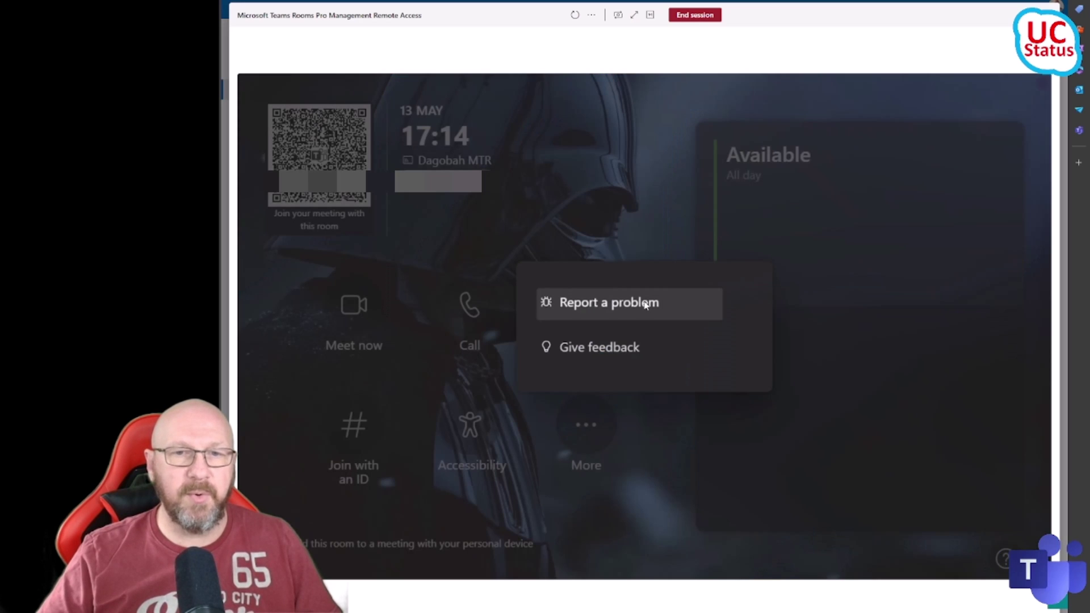
{"action": "left_click", "coordinate": [623, 544]}
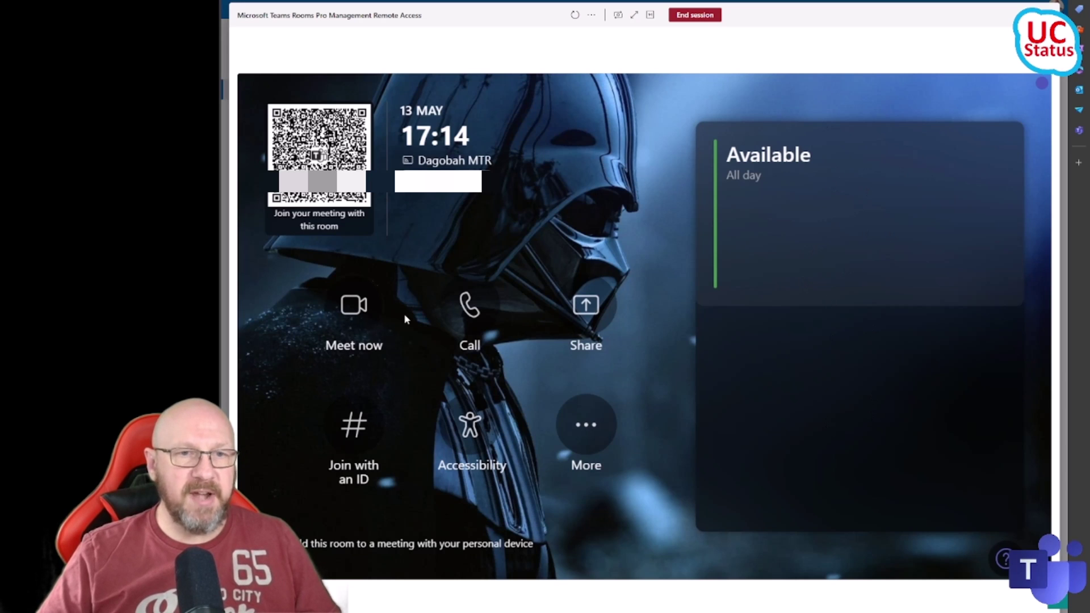
- Start a Meet now meeting on the console and view Front of Room Display 1
{"action": "left_click", "coordinate": [355, 310]}
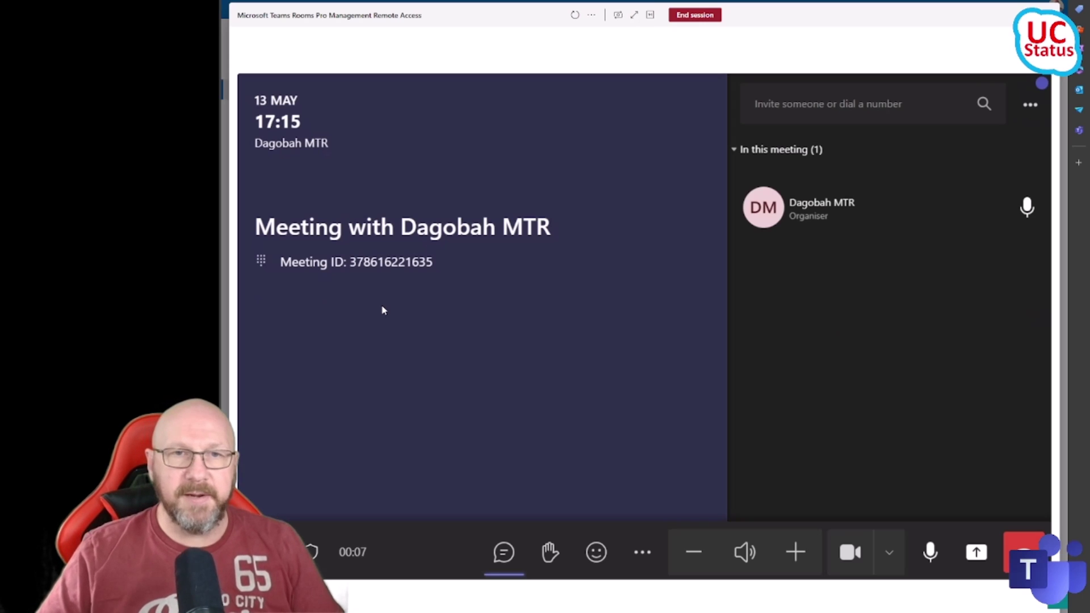
{"action": "left_click", "coordinate": [618, 16]}
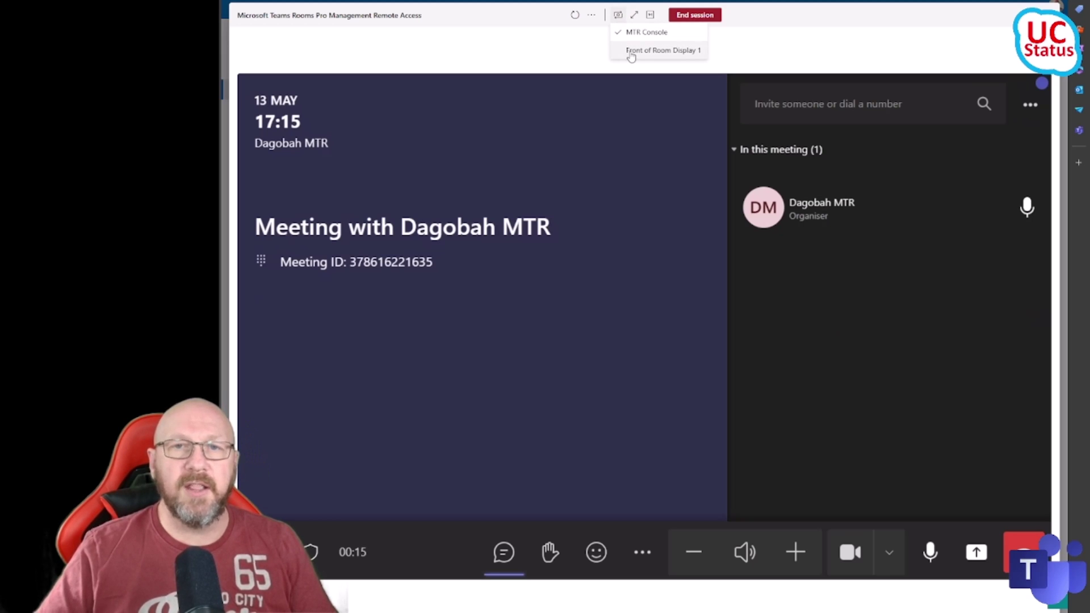
{"action": "left_click", "coordinate": [630, 51]}
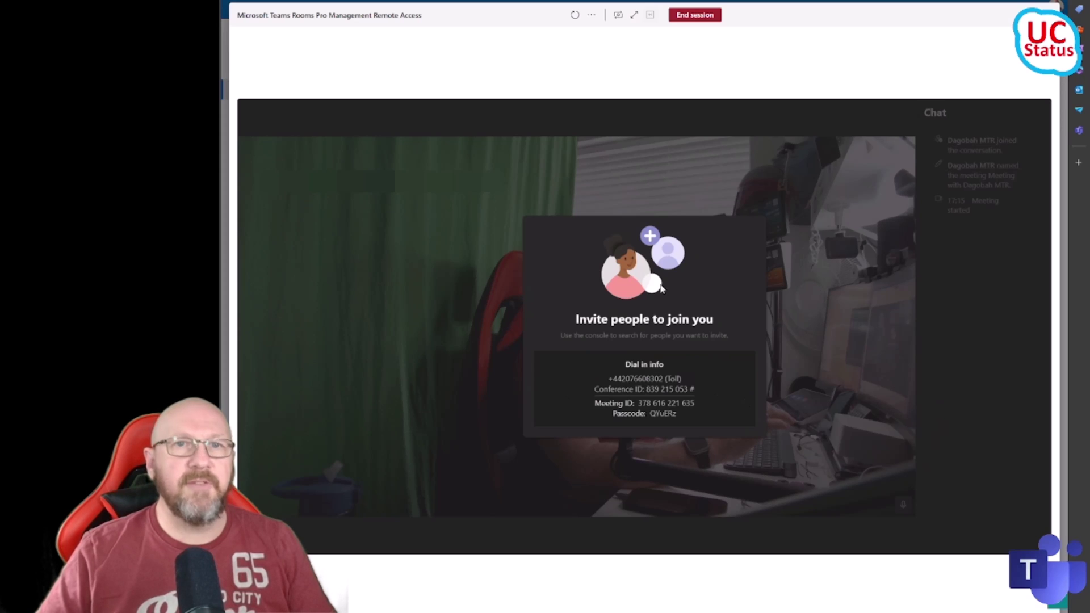
- Switch back to the MTR Console view and invite the Nostromo room to the meeting
{"action": "left_click", "coordinate": [618, 15]}
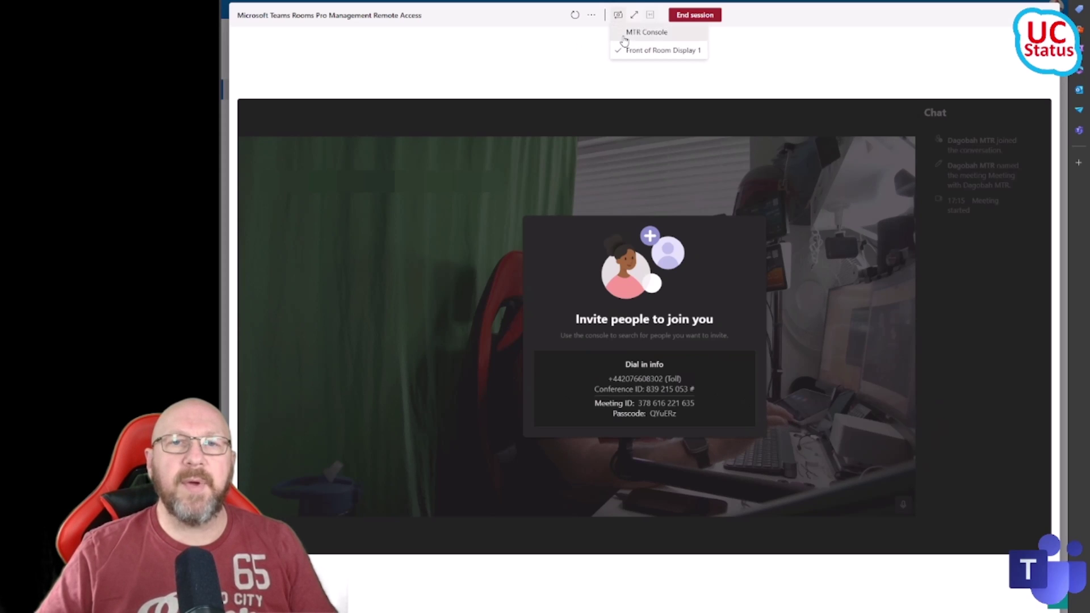
{"action": "left_click", "coordinate": [626, 35]}
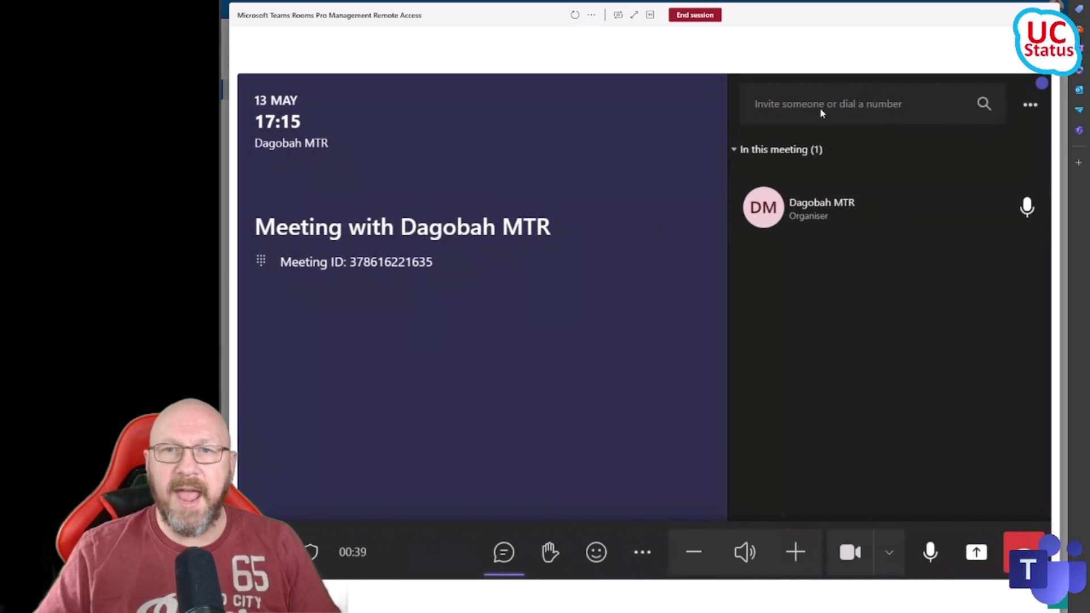
{"action": "left_click", "coordinate": [849, 106]}
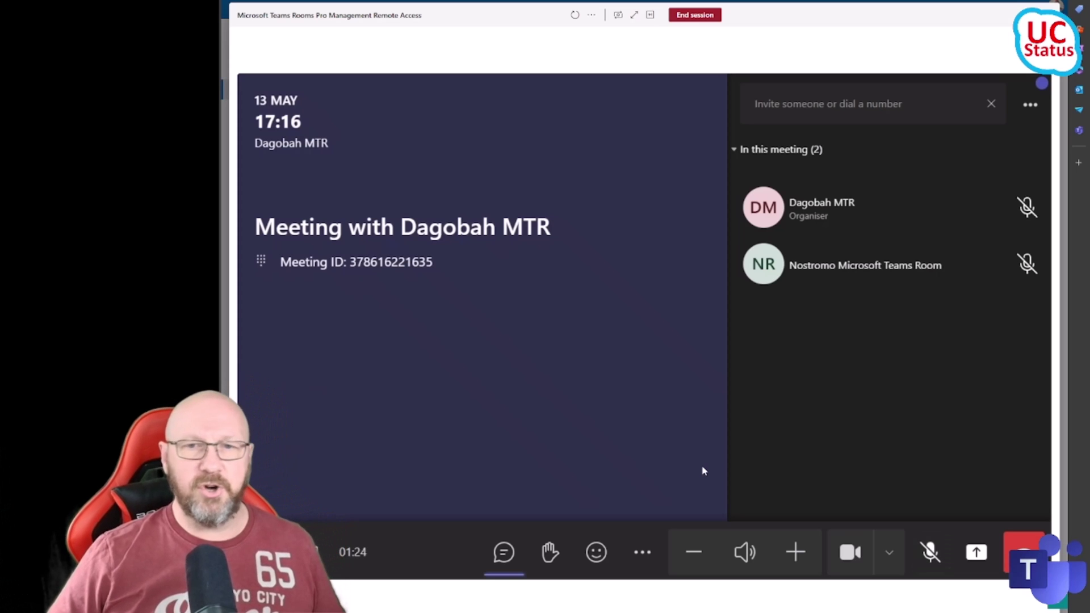
{"action": "left_click", "coordinate": [618, 14]}
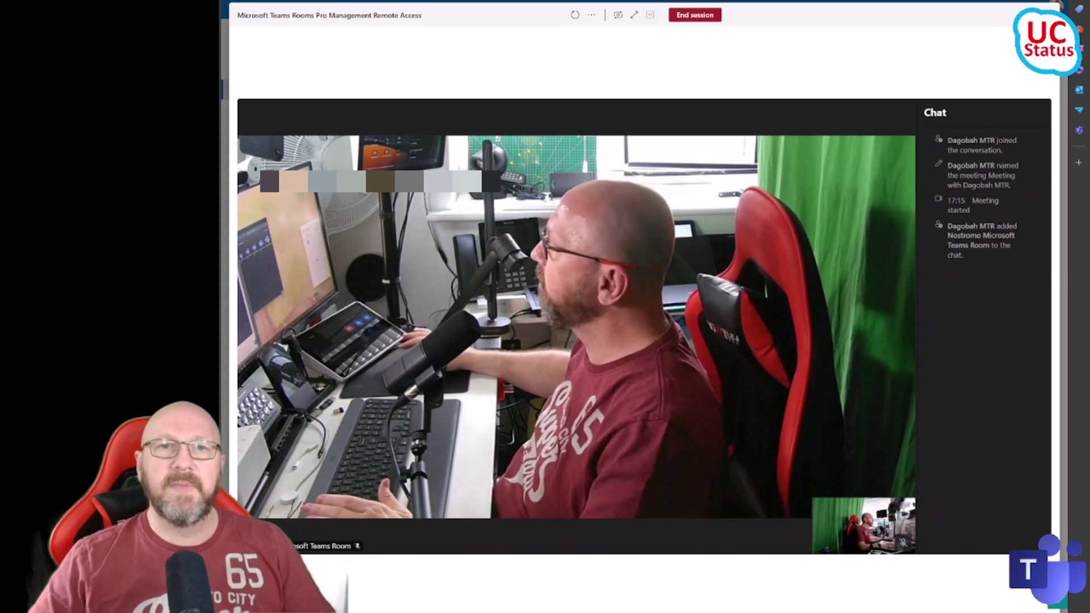
- Return to the MTR Console view, leave the meeting, and go back to the console home screen
{"action": "left_click", "coordinate": [619, 22]}
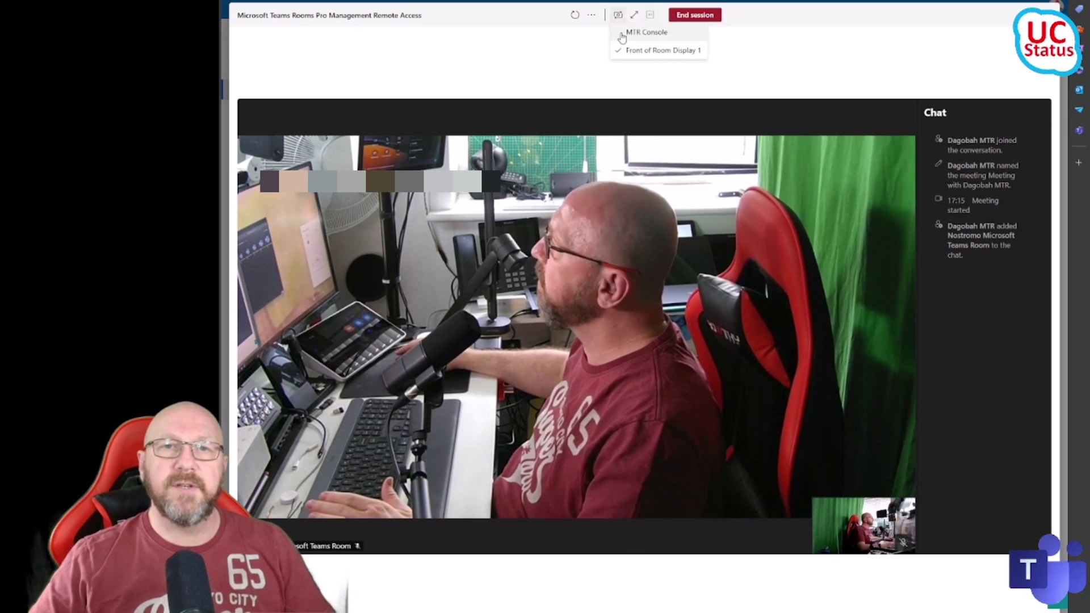
{"action": "left_click", "coordinate": [622, 32]}
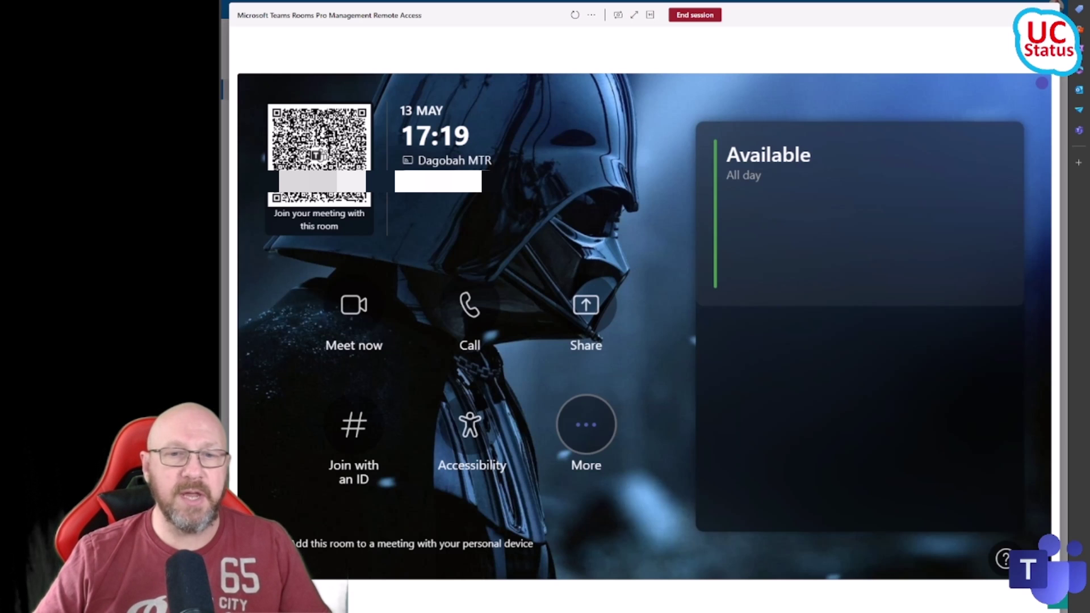
{"action": "left_click", "coordinate": [586, 424]}
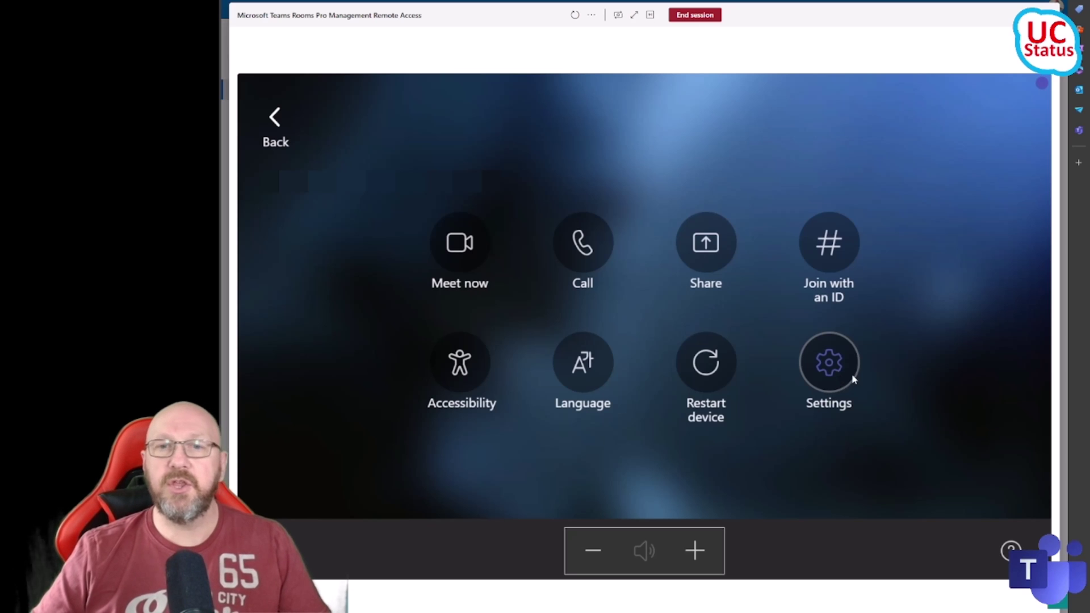
{"action": "left_click", "coordinate": [830, 390]}
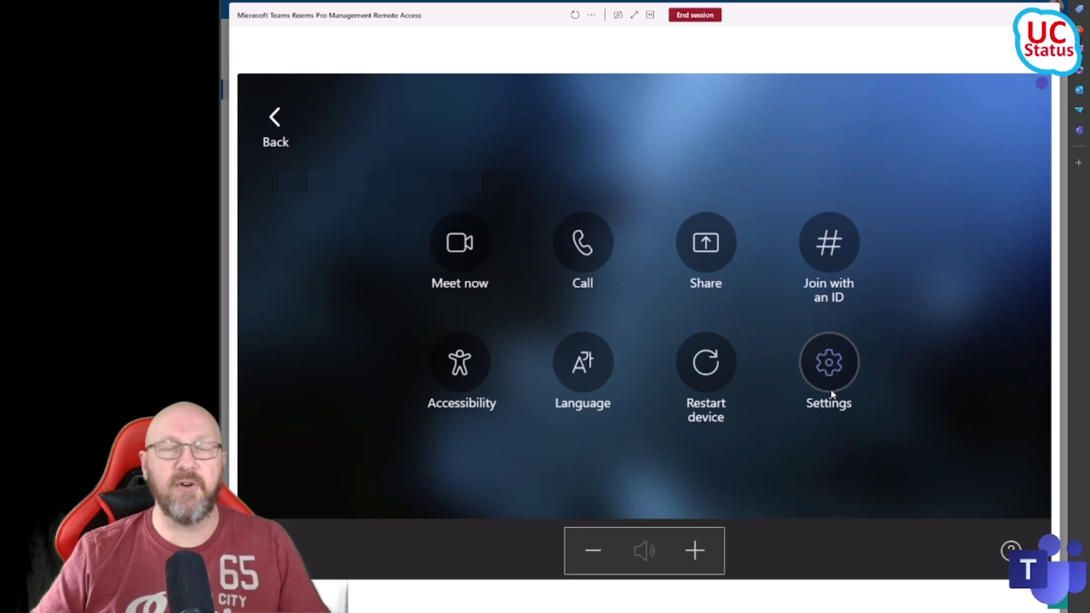
{"action": "left_click", "coordinate": [276, 122]}
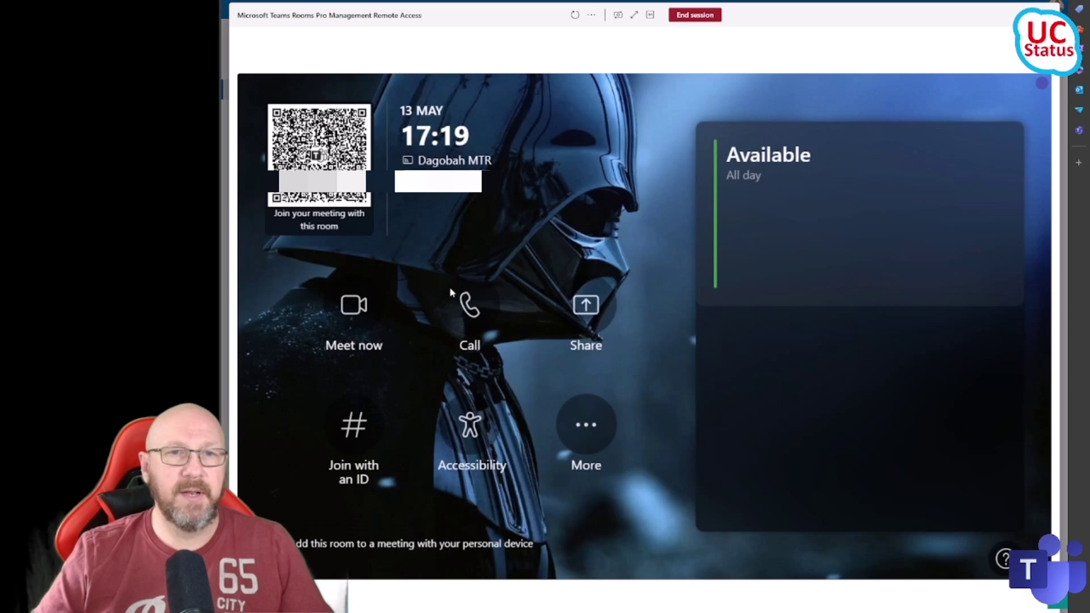
- End the Dagobah MTR remote session with the red End session button
{"action": "left_click", "coordinate": [703, 20]}
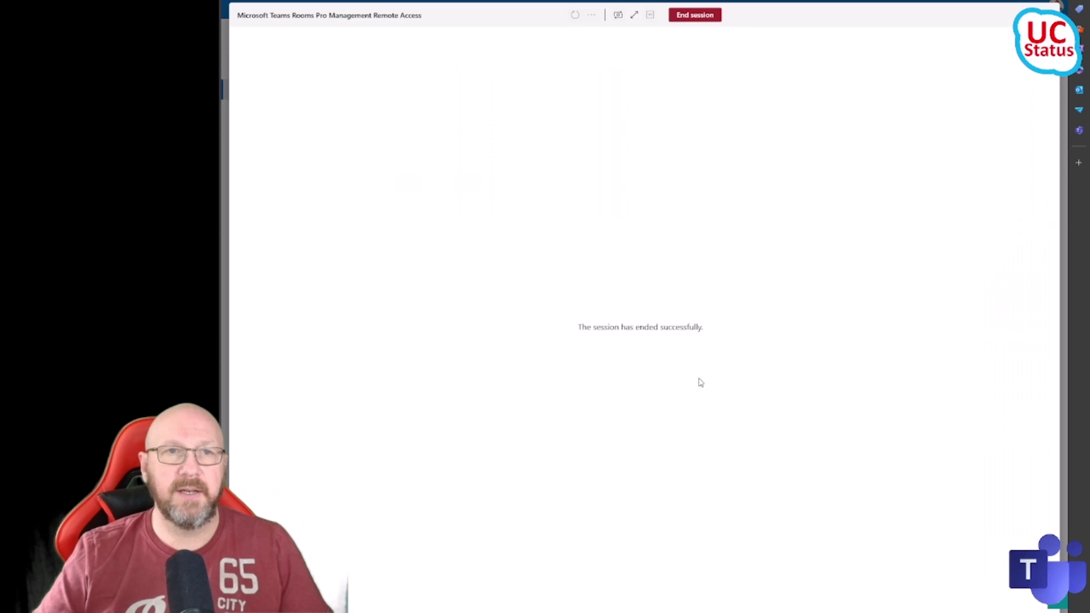